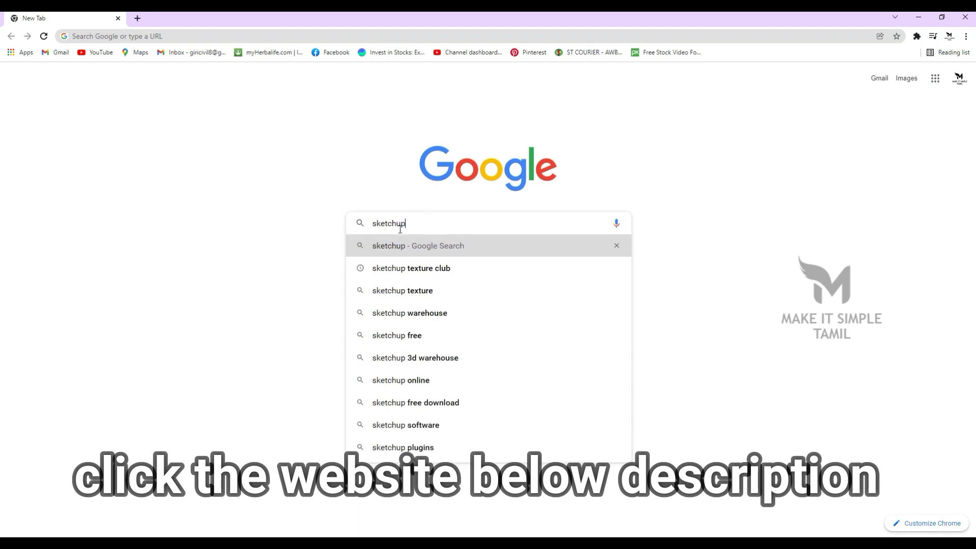
Search Google for "sketchup texture club", open the SketchUp Texture Club website and go to the category list of its Textures page.
click(412, 271)
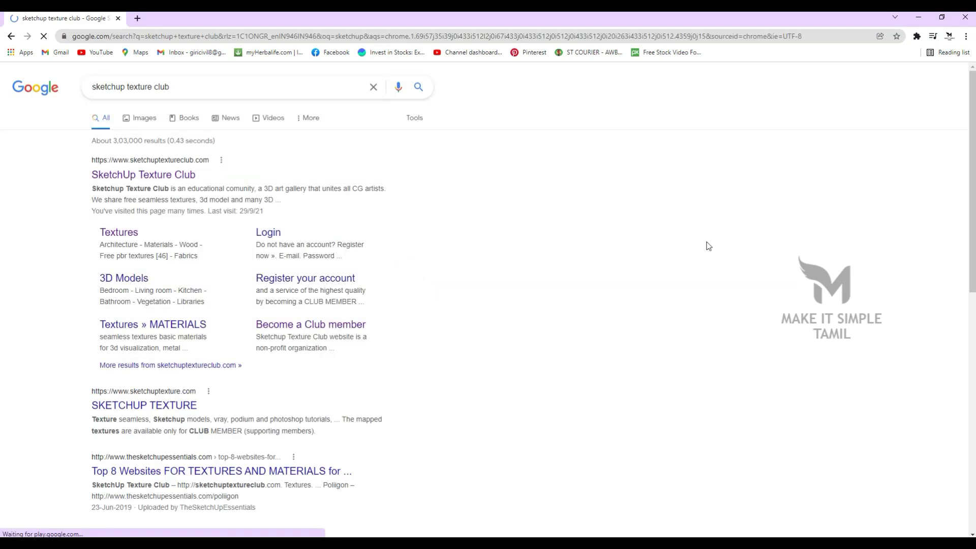
click(164, 178)
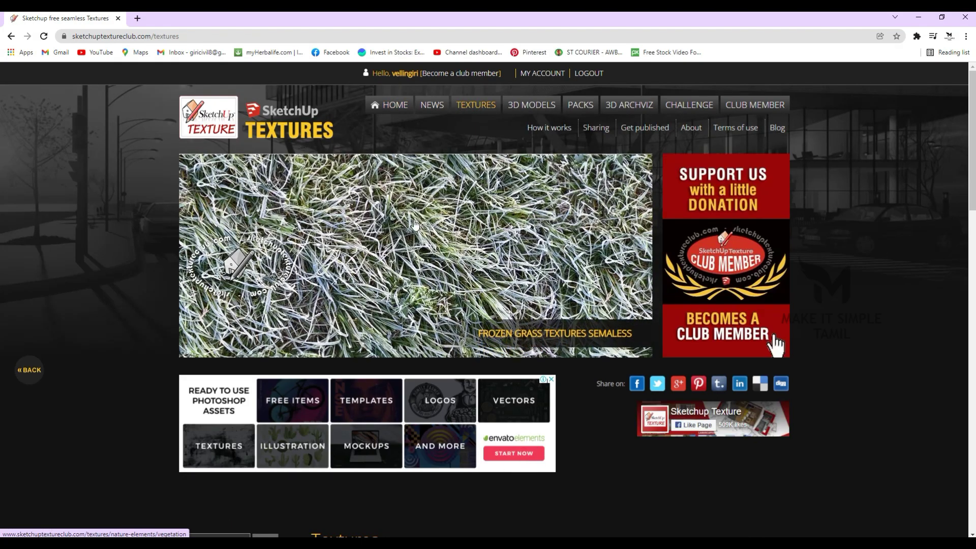
scroll(418, 294, down, 7)
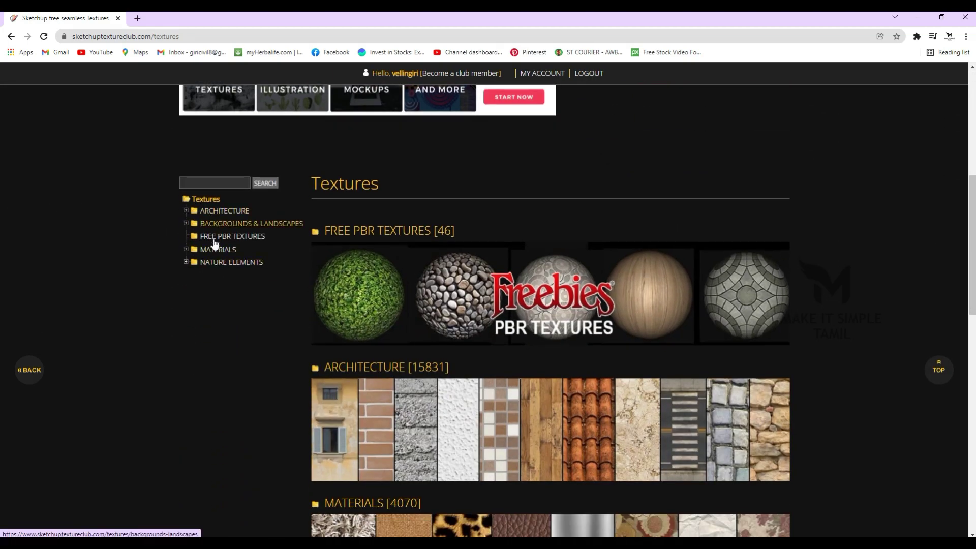
Look over the main texture categories on the Textures page, from Free PBR Textures to Backgrounds & Landscapes.
scroll(202, 298, down, 10)
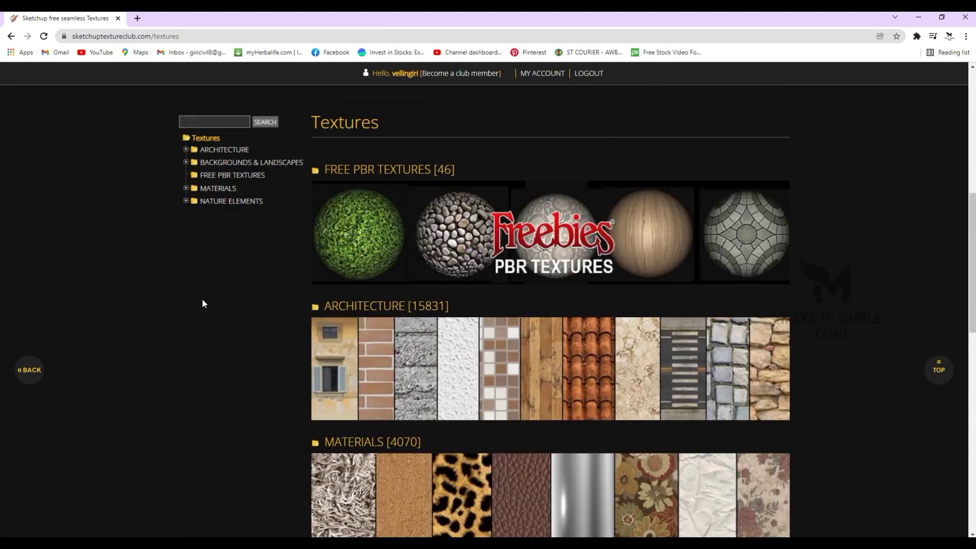
scroll(230, 303, down, 4)
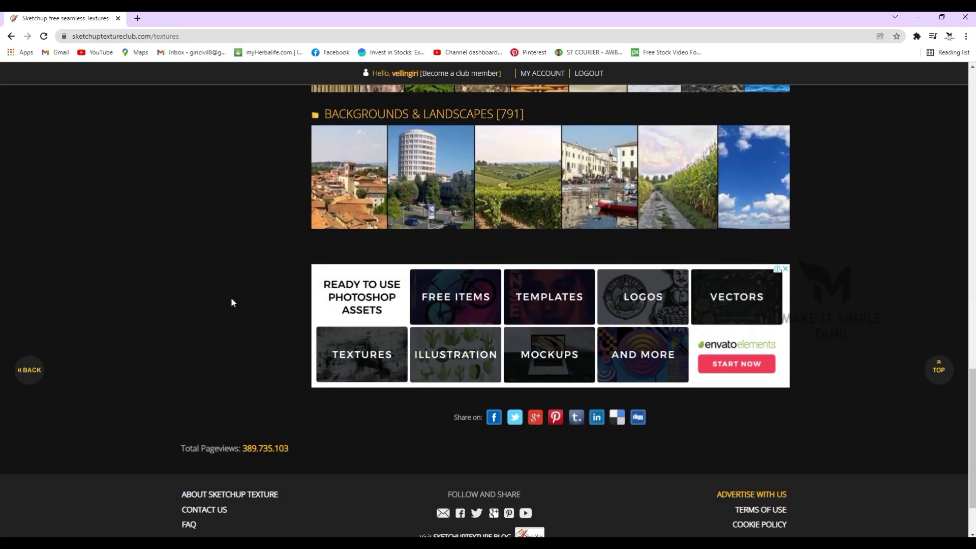
scroll(231, 303, up, 6)
scroll(231, 309, up, 2)
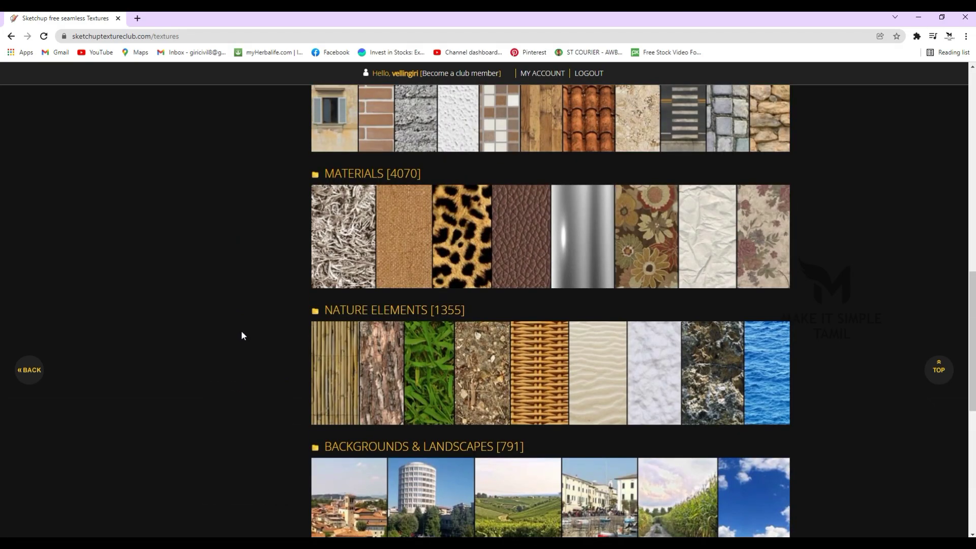
scroll(356, 351, up, 5)
scroll(361, 355, up, 2)
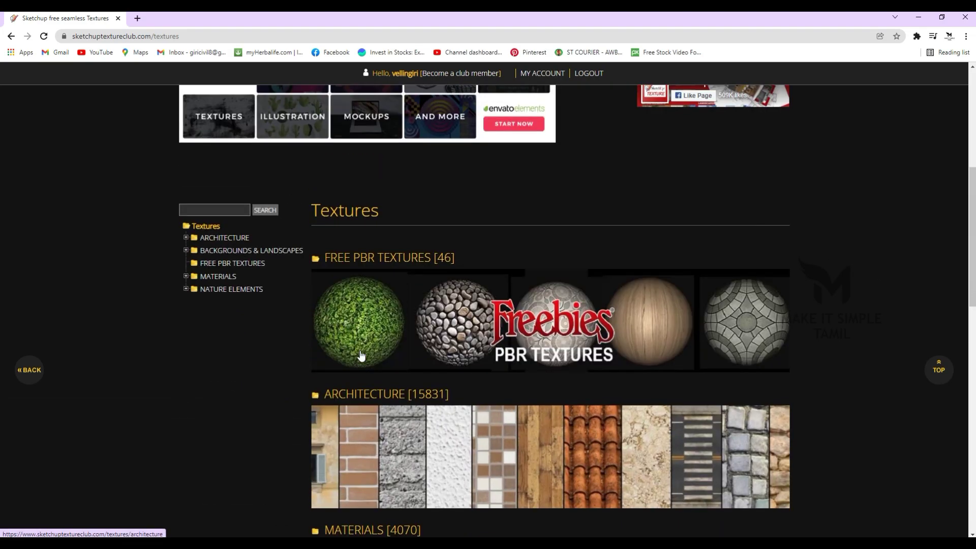
Browse the Architecture textures to Bricks, Colored Bricks, Rustic and show the rustic brick textures.
click(185, 238)
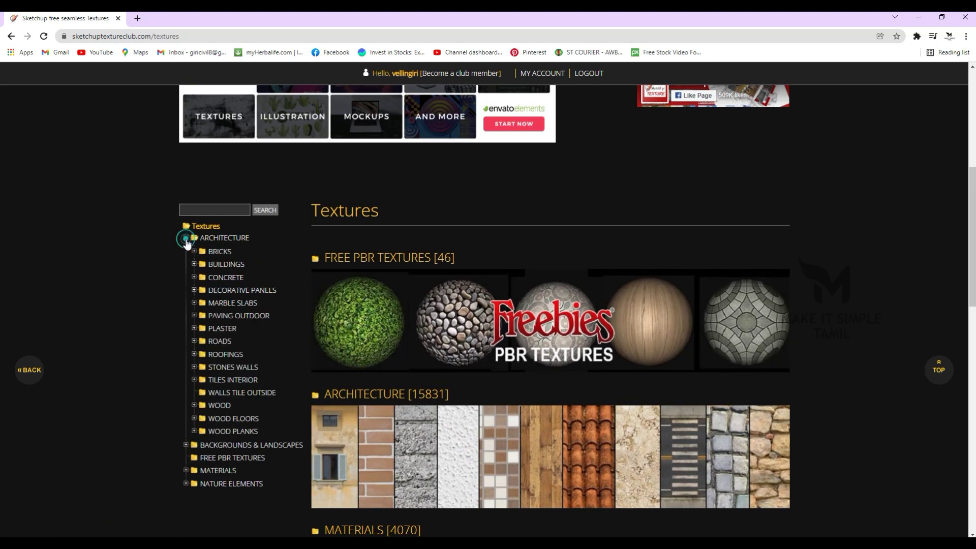
click(216, 252)
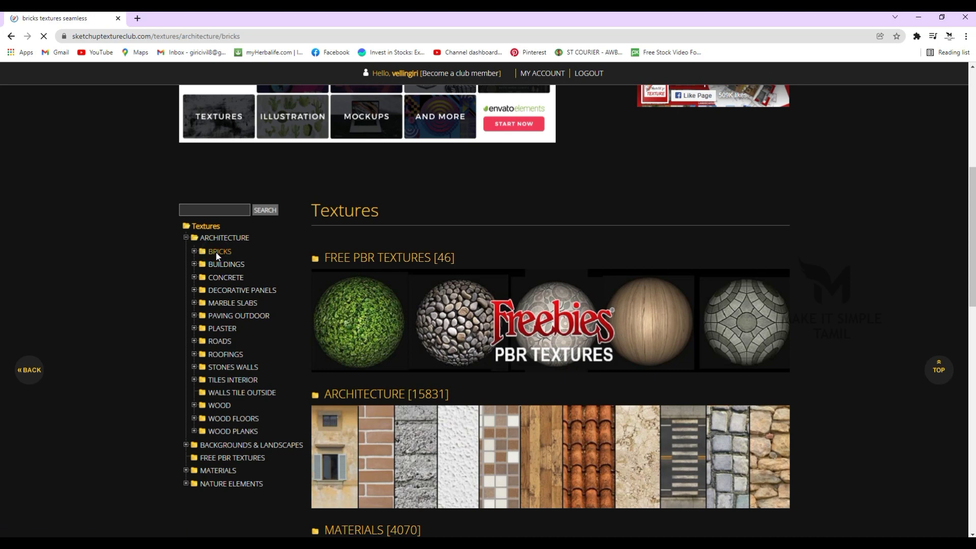
scroll(563, 270, down, 2)
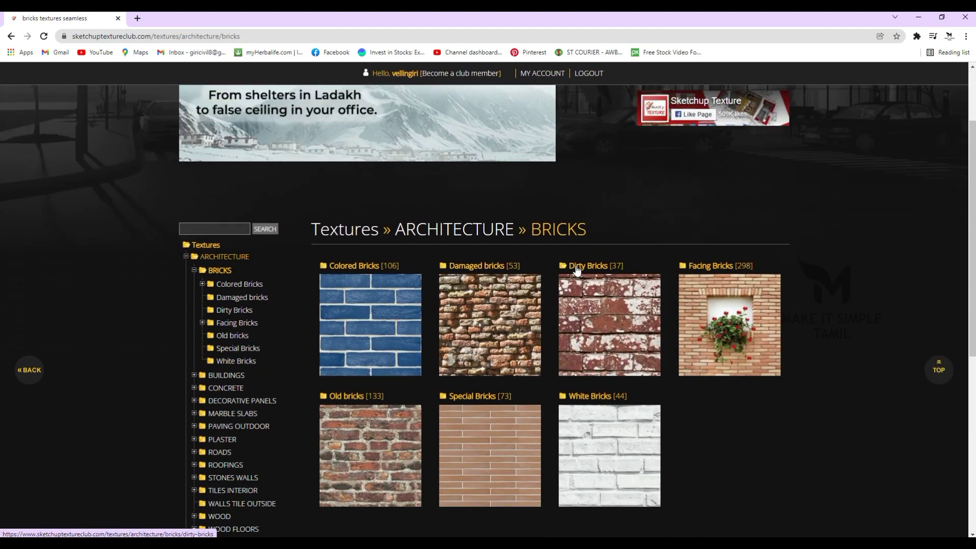
click(370, 321)
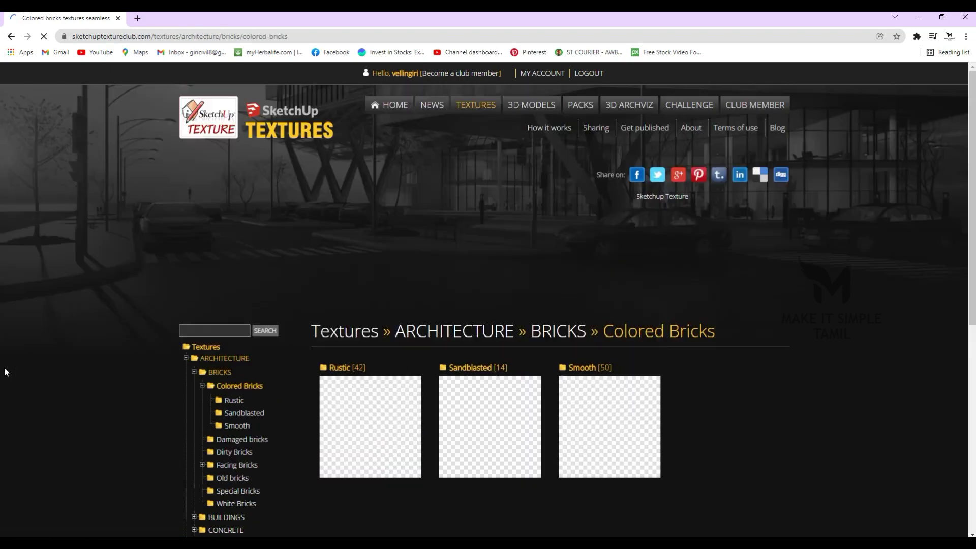
scroll(502, 367, down, 4)
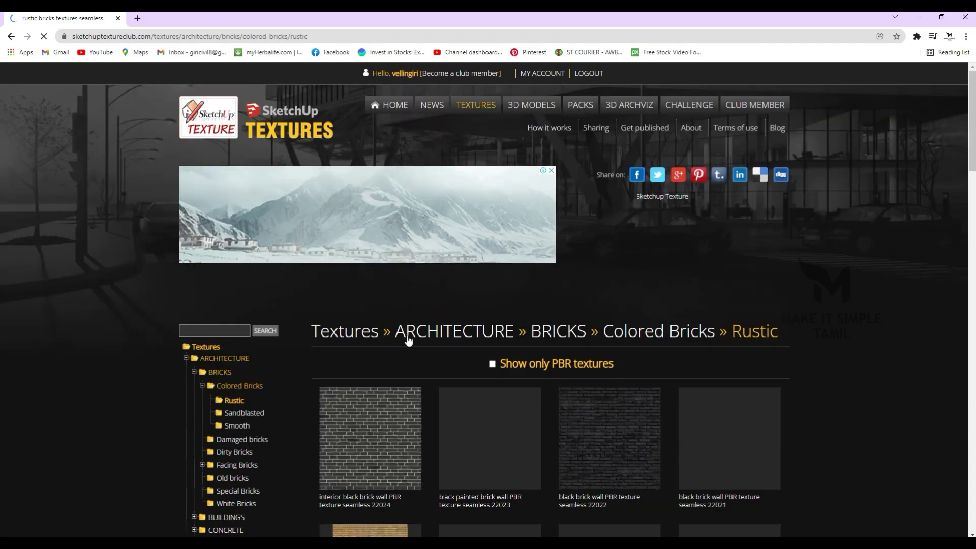
scroll(407, 340, down, 4)
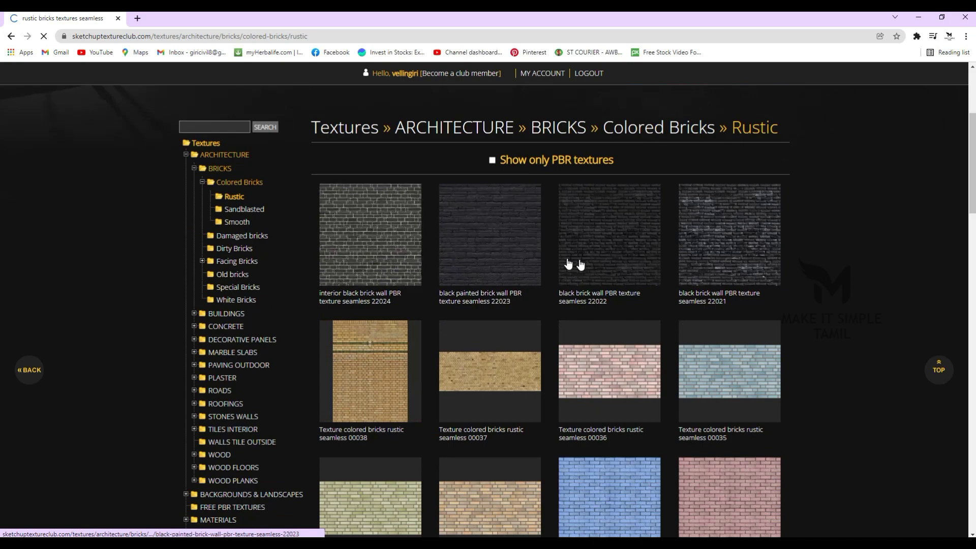
Open "interior black brick wall PBR texture seamless 22024" and download its 1250x1250 px free-user version, retrying the download once.
click(371, 237)
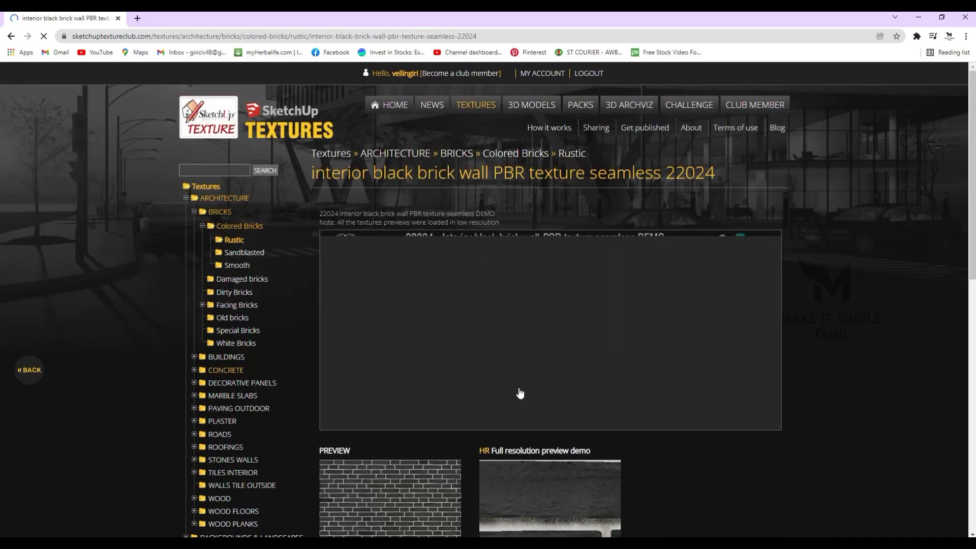
scroll(791, 365, down, 5)
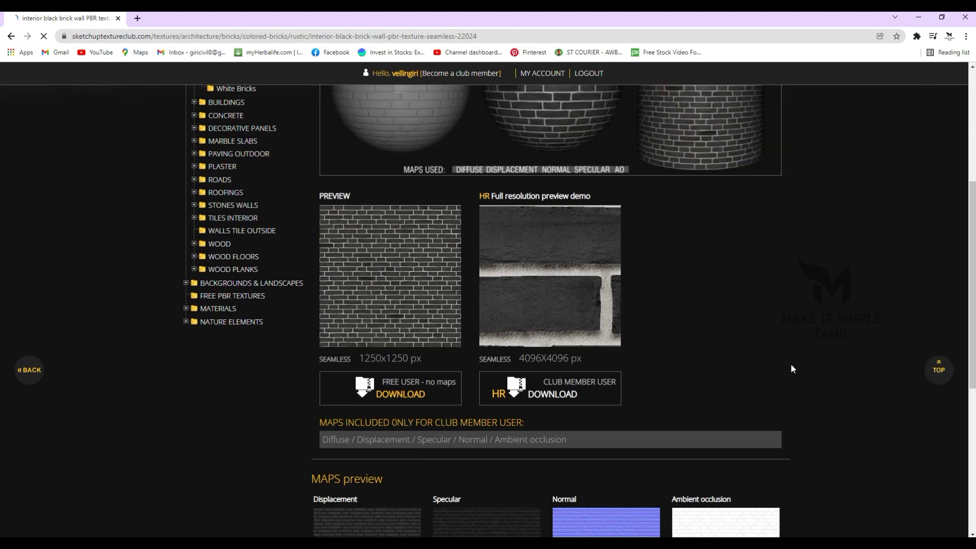
scroll(791, 365, down, 1)
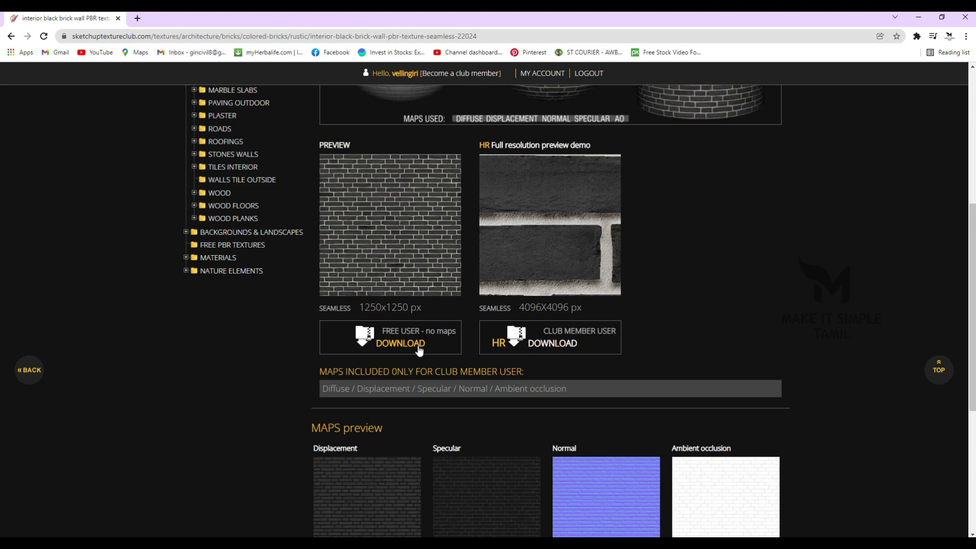
click(400, 345)
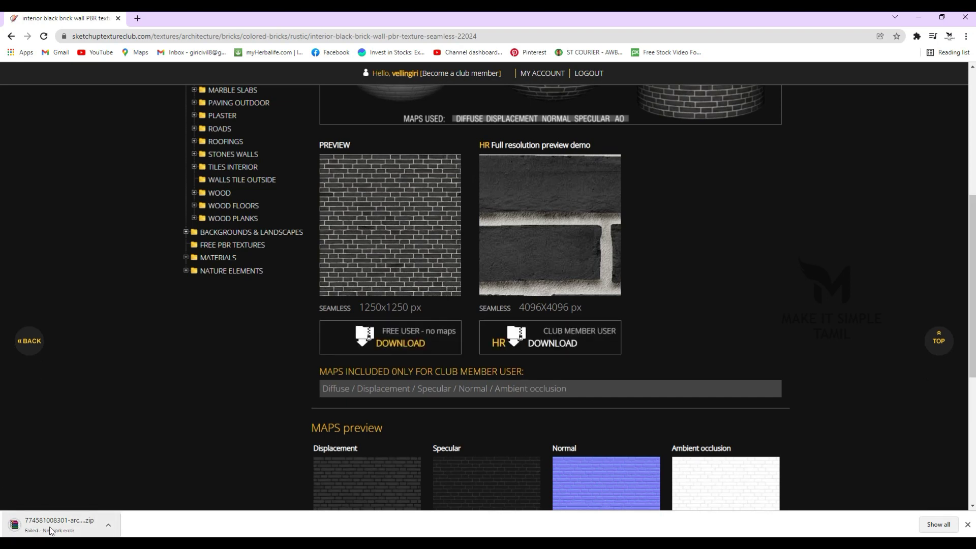
click(394, 347)
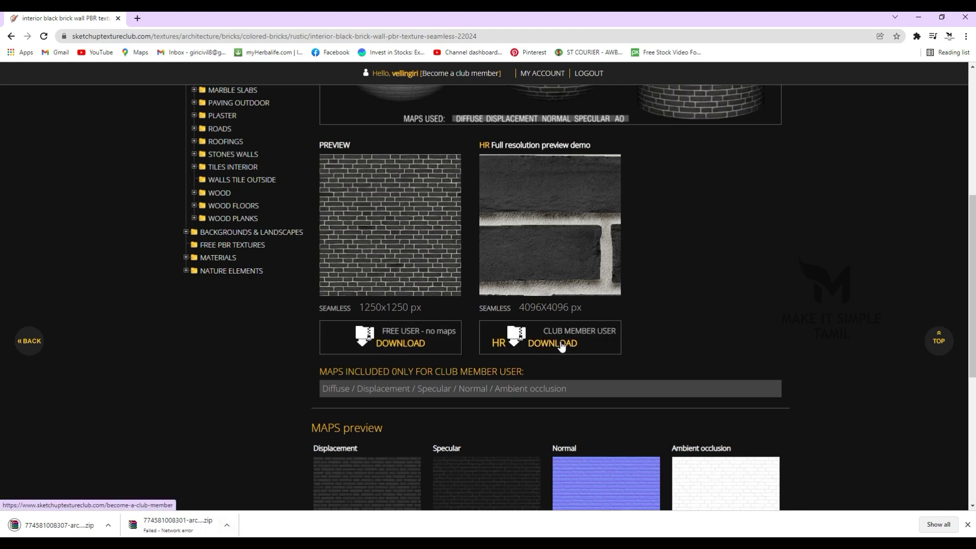
Open the Concrete category under Architecture and look through the subcategories of its Plates textures.
scroll(845, 366, up, 3)
scroll(834, 397, up, 3)
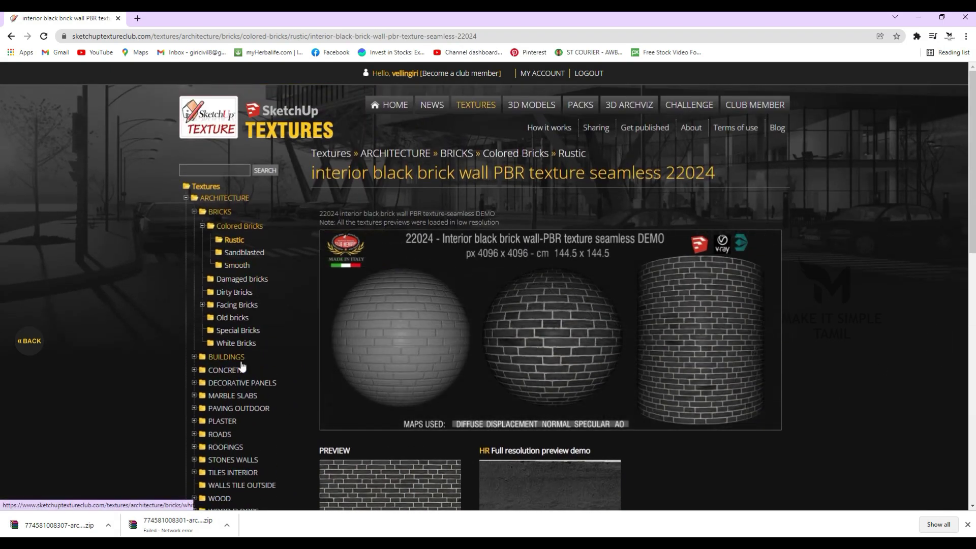
scroll(167, 352, down, 2)
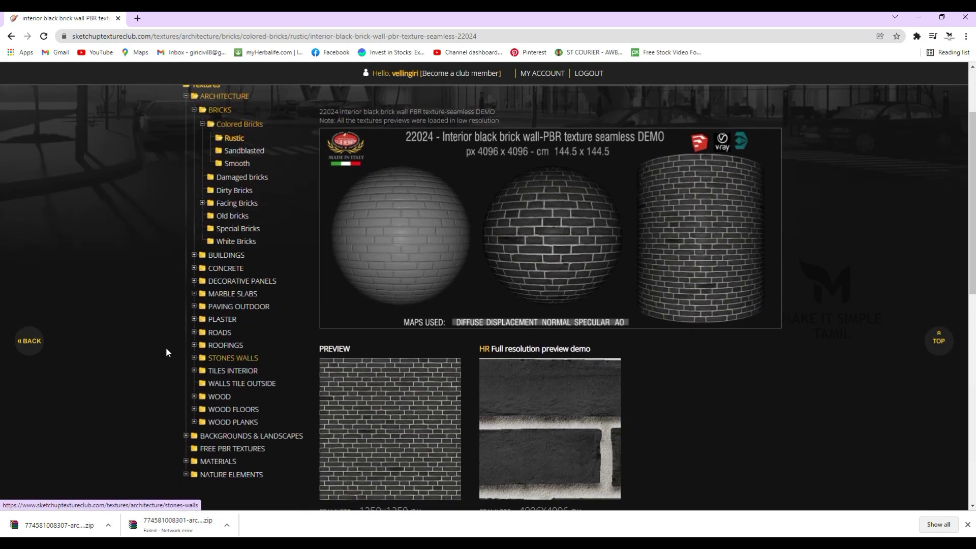
click(226, 272)
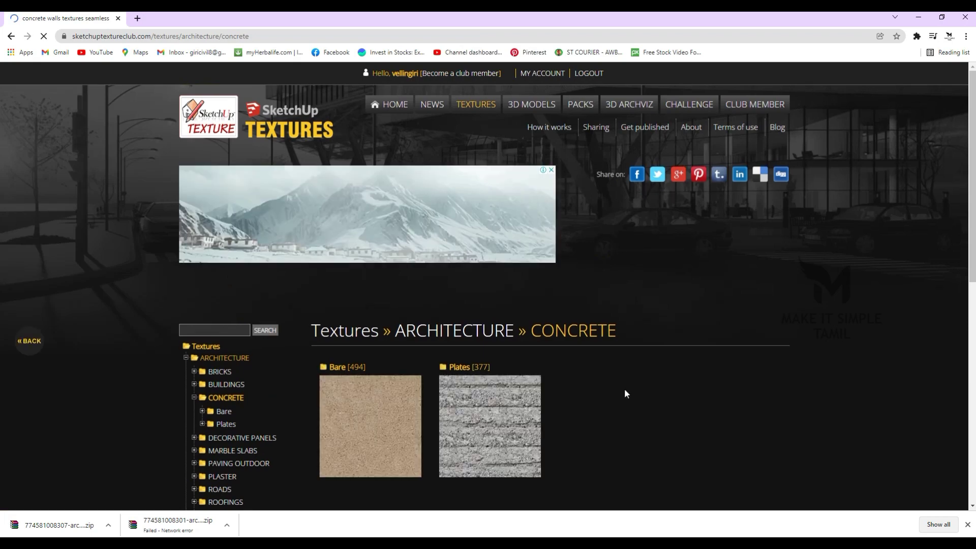
scroll(624, 388, down, 3)
click(492, 288)
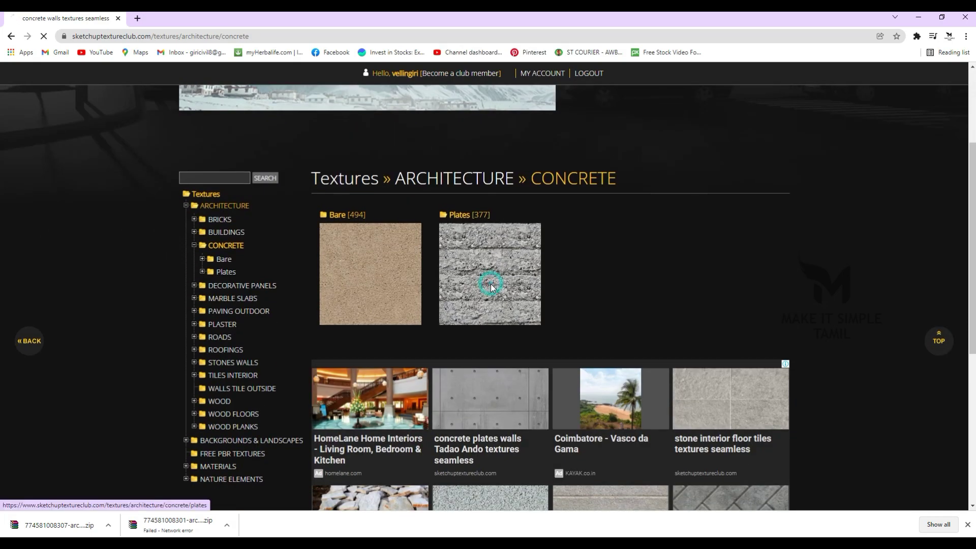
scroll(539, 351, down, 2)
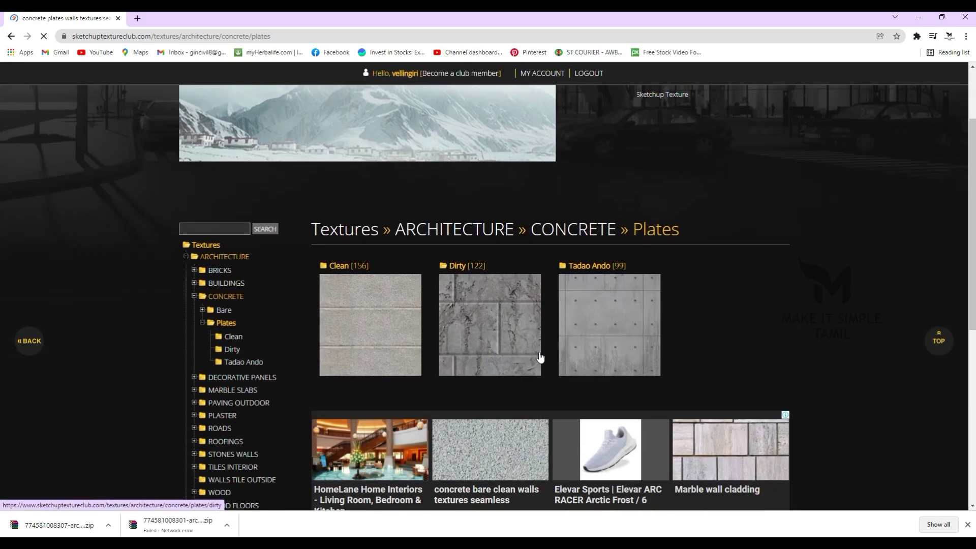
scroll(698, 350, down, 2)
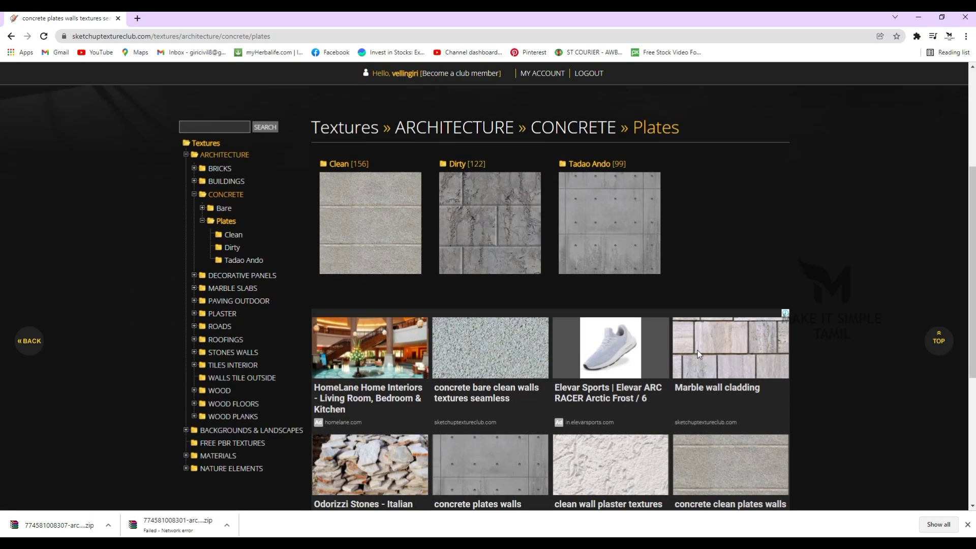
scroll(697, 351, down, 4)
scroll(698, 351, up, 3)
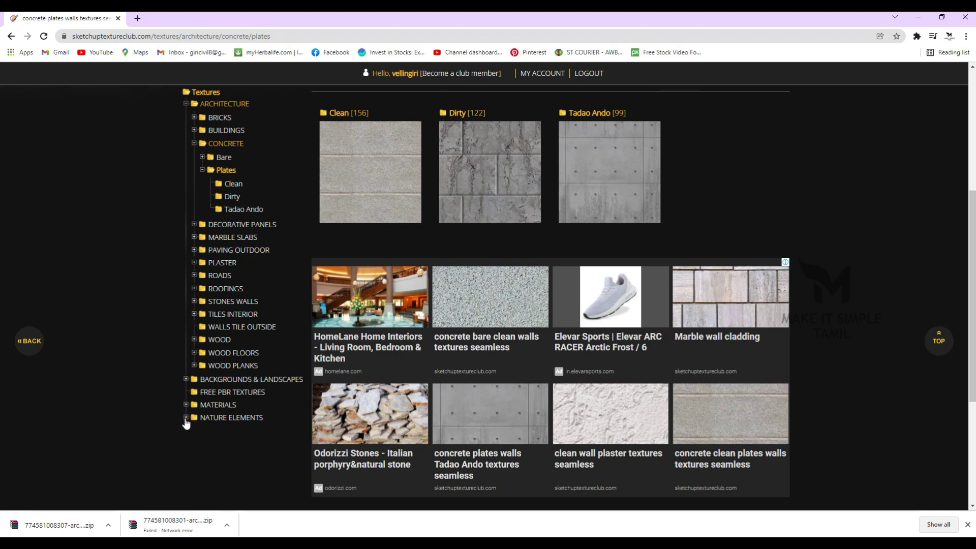
Open the Nature category under Backgrounds & Landscapes and go to its Lakes textures.
click(186, 380)
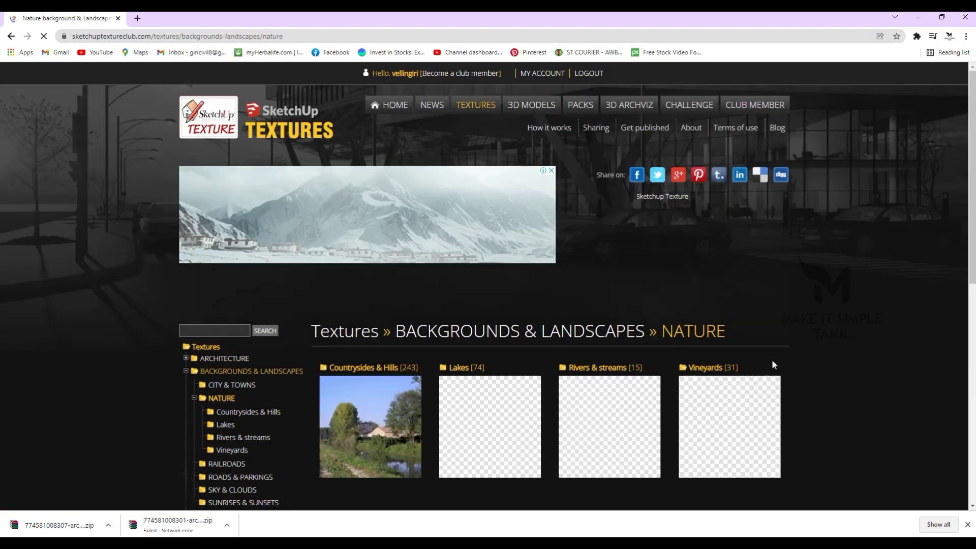
scroll(768, 362, down, 3)
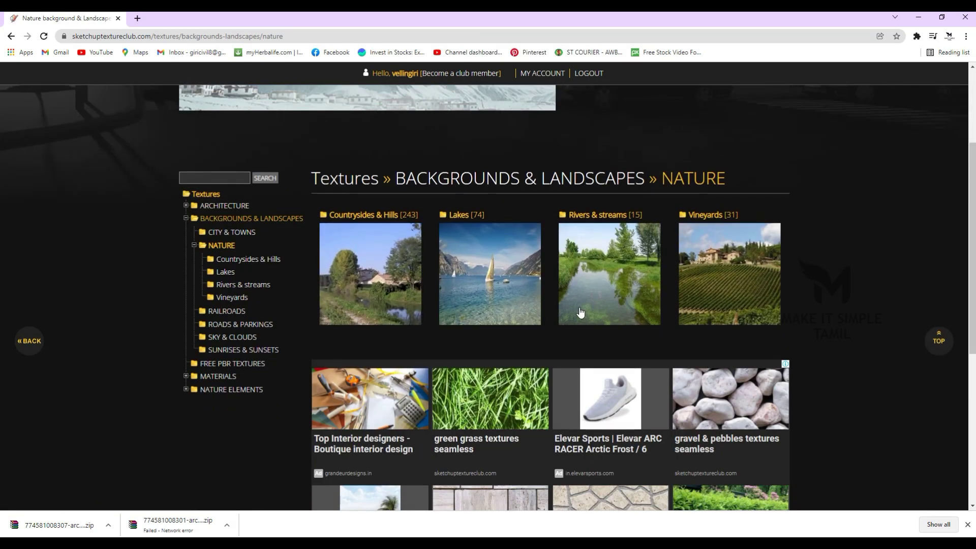
scroll(811, 304, down, 2)
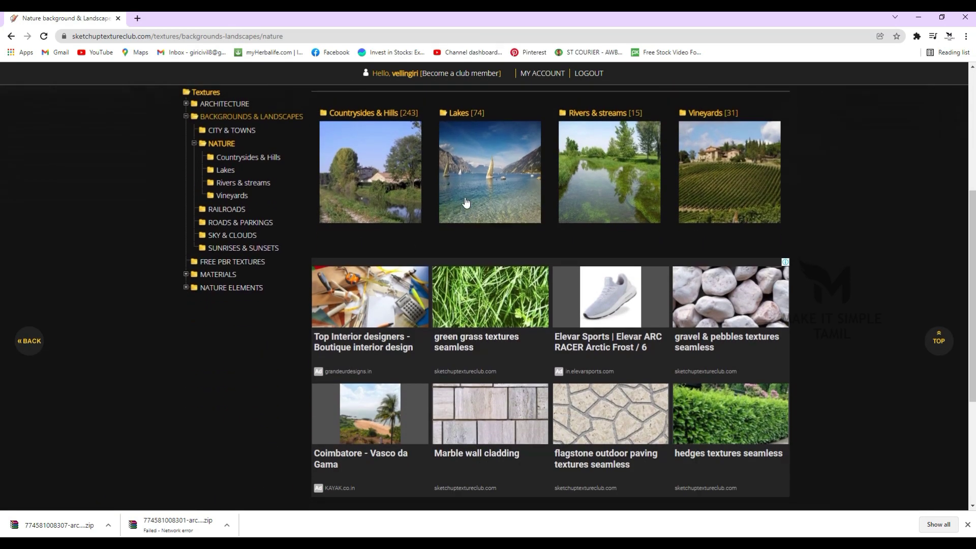
click(486, 183)
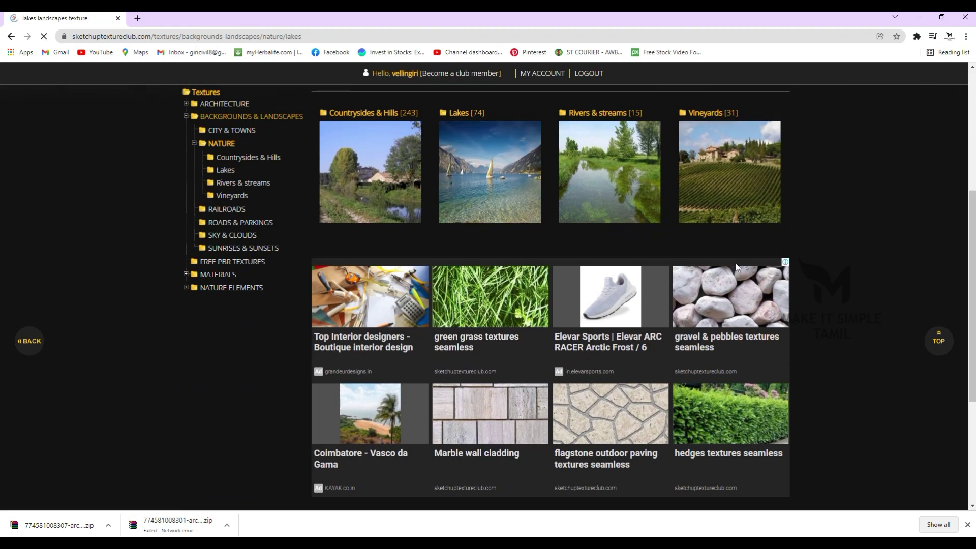
Look through the lake landscape background images in the Lakes category.
scroll(877, 320, down, 4)
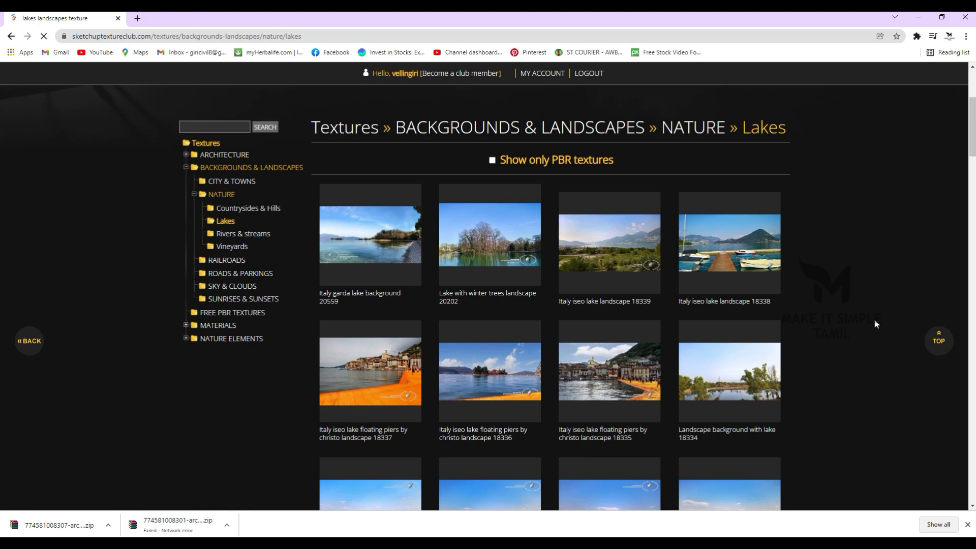
scroll(875, 324, down, 2)
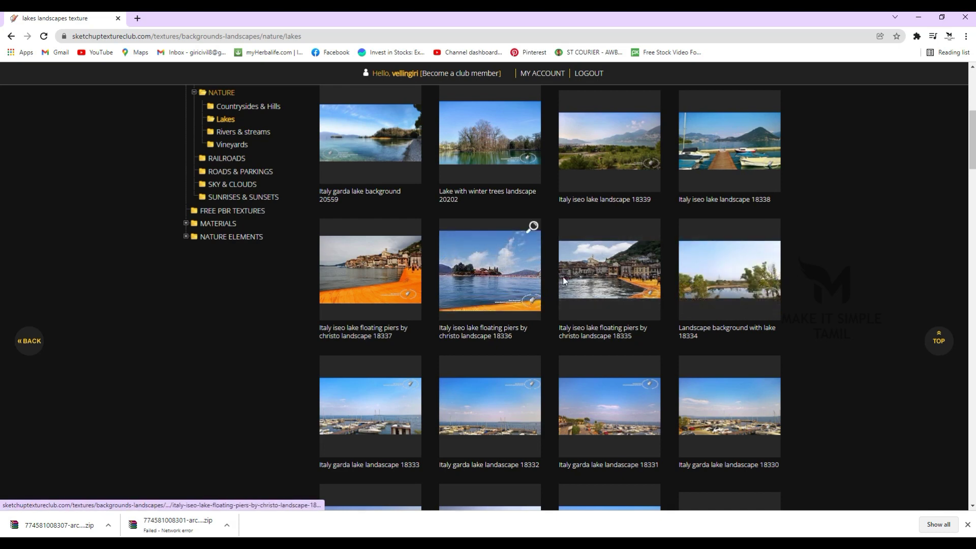
scroll(563, 400, down, 1)
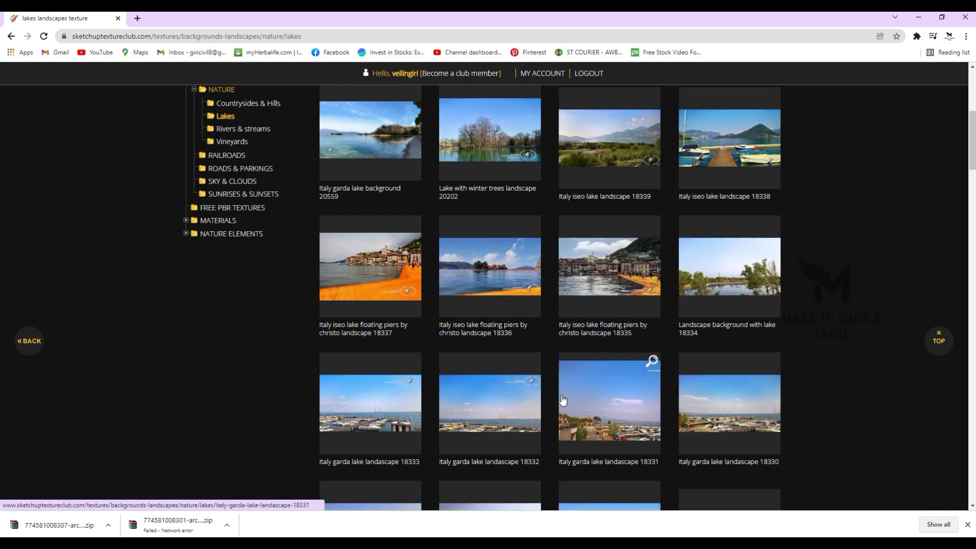
scroll(563, 400, down, 1)
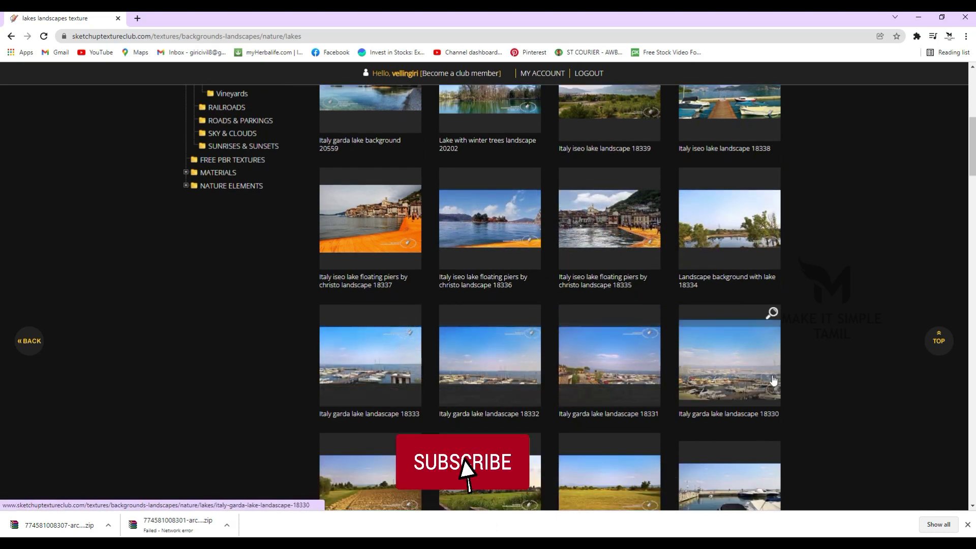
scroll(773, 380, down, 3)
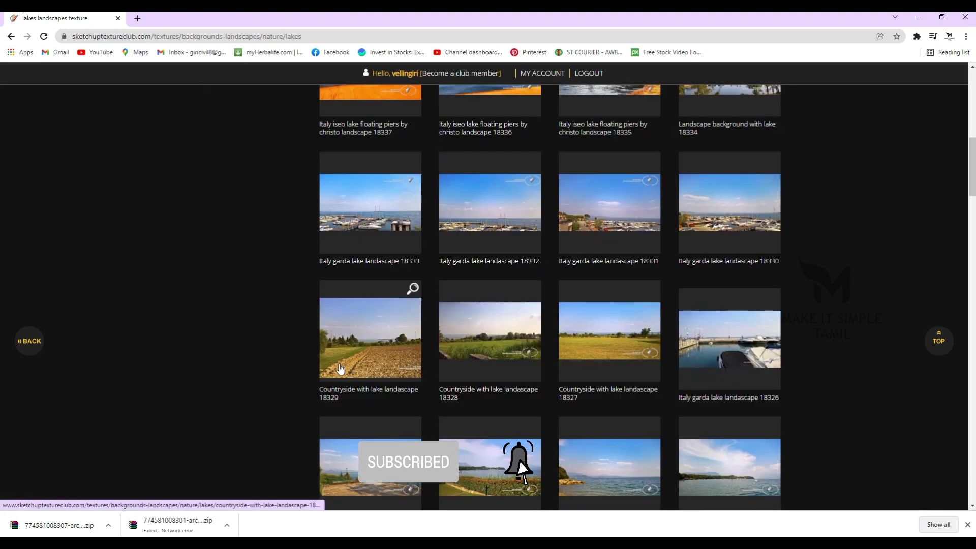
scroll(817, 364, down, 2)
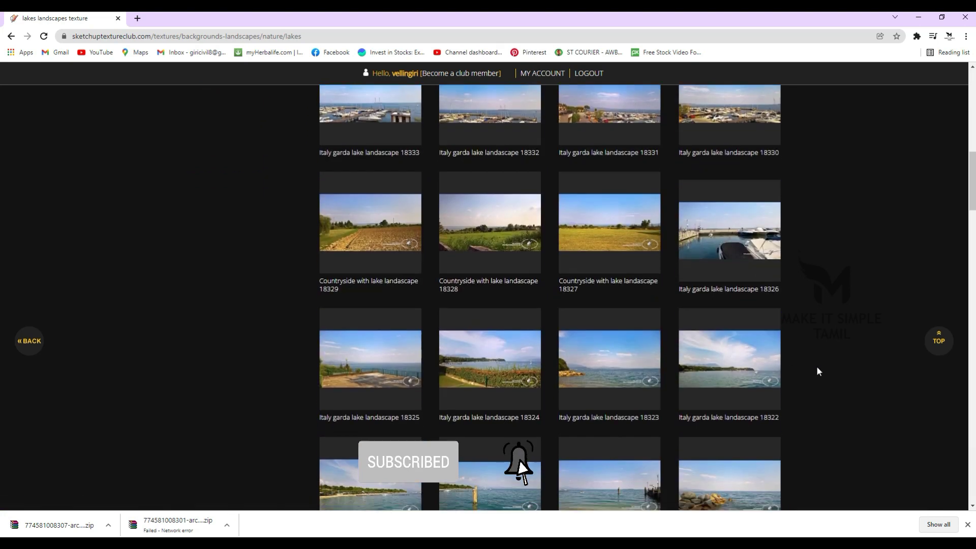
Open "Italy garda lake landascape 18297" from the Lakes textures and download its 1600x901 px free-user version.
scroll(817, 367, down, 2)
scroll(818, 370, down, 4)
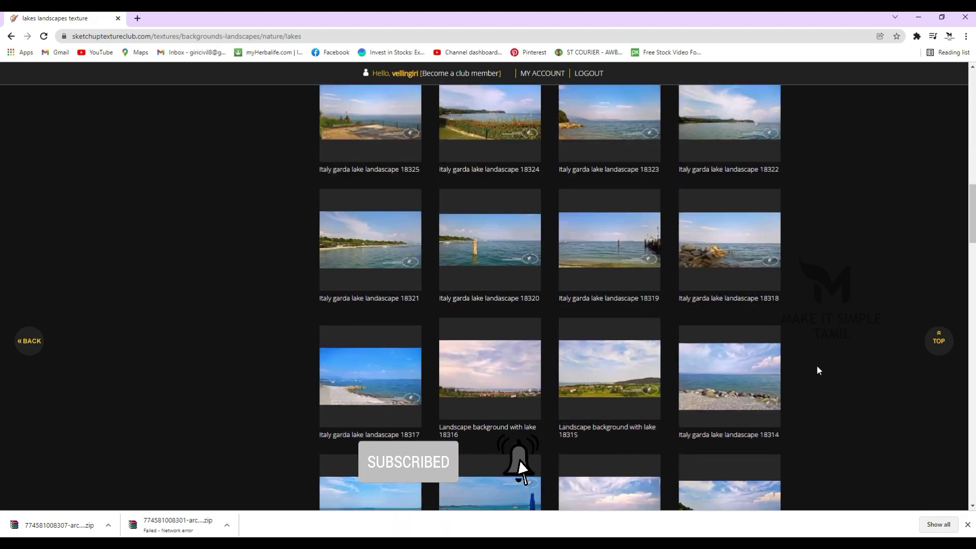
scroll(817, 370, down, 5)
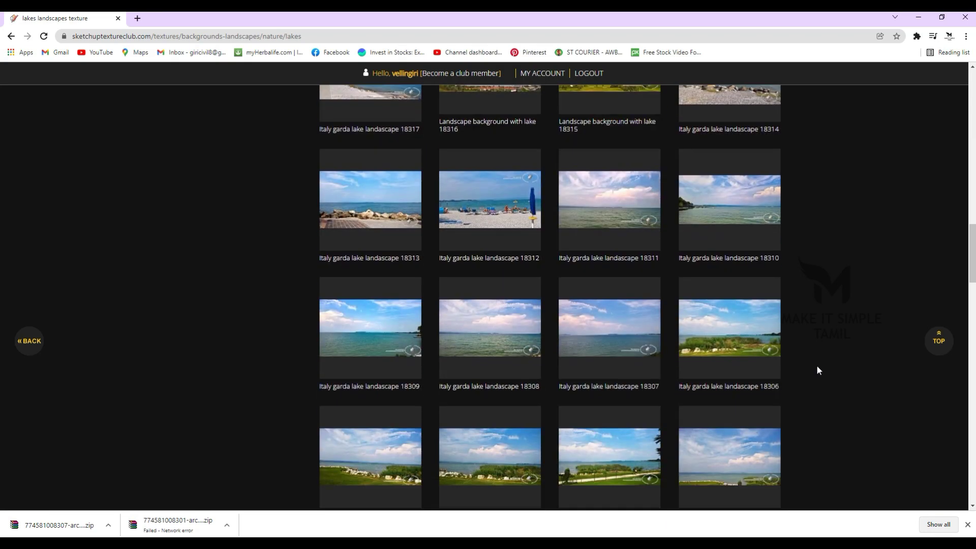
scroll(592, 362, down, 7)
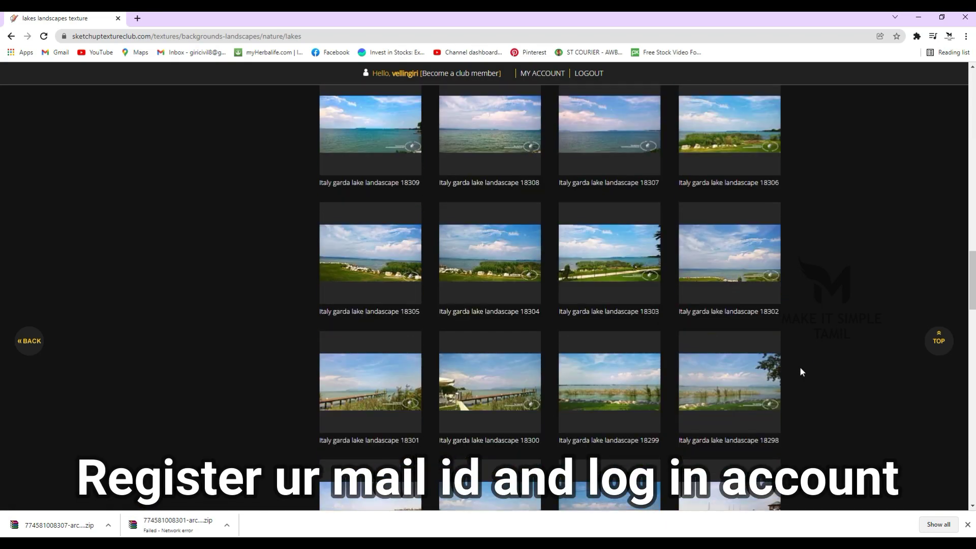
scroll(822, 378, down, 2)
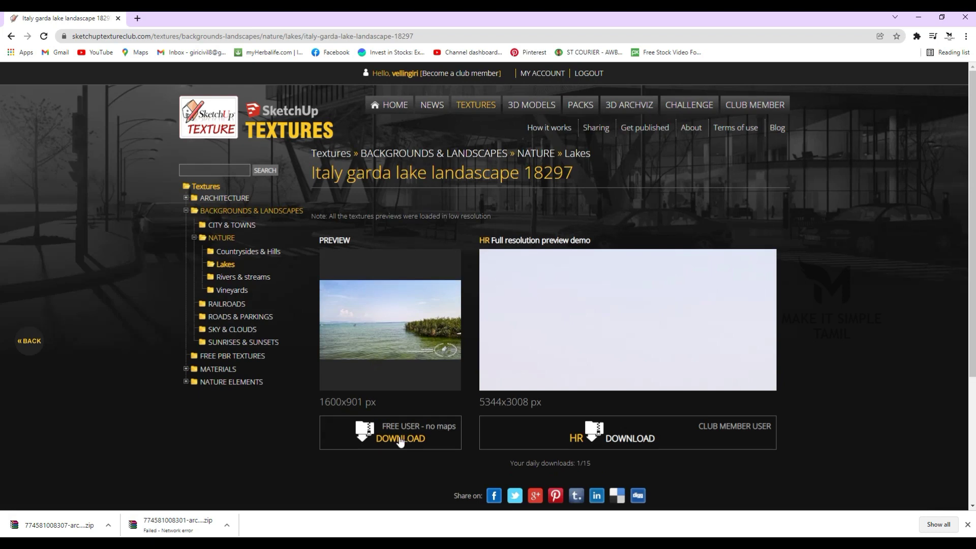
click(400, 439)
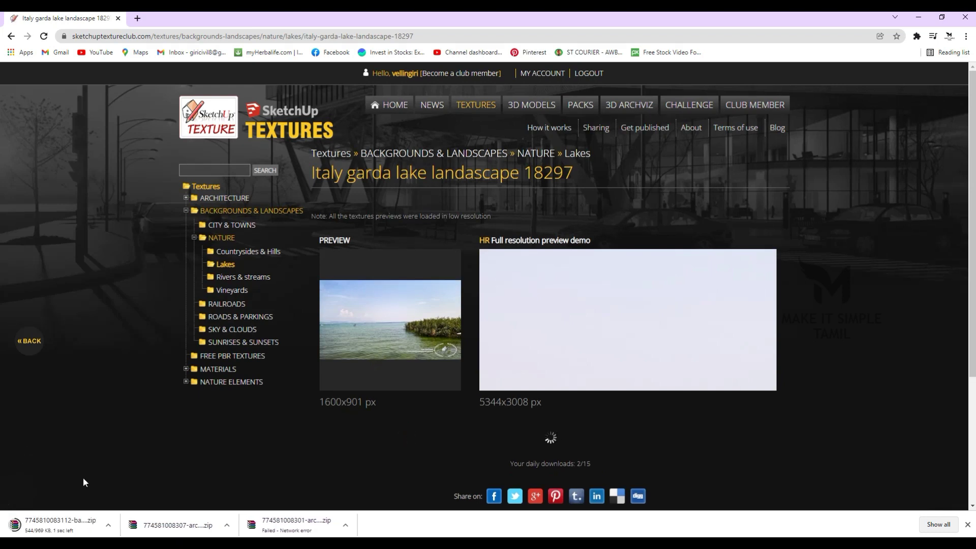
Open the lake landscape image from its downloaded ZIP archive, inspect it up close, and put the viewer and archive away.
click(46, 527)
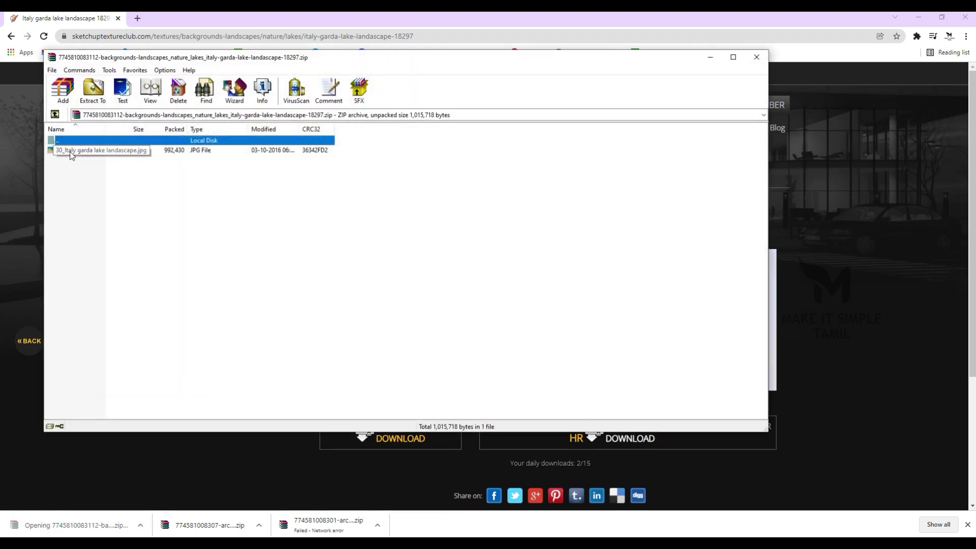
double_click(70, 152)
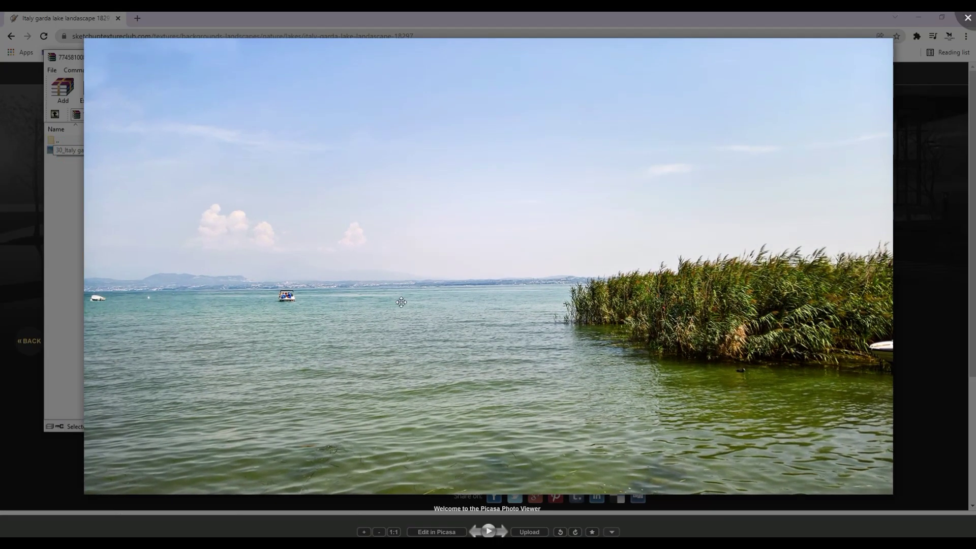
scroll(402, 302, up, 4)
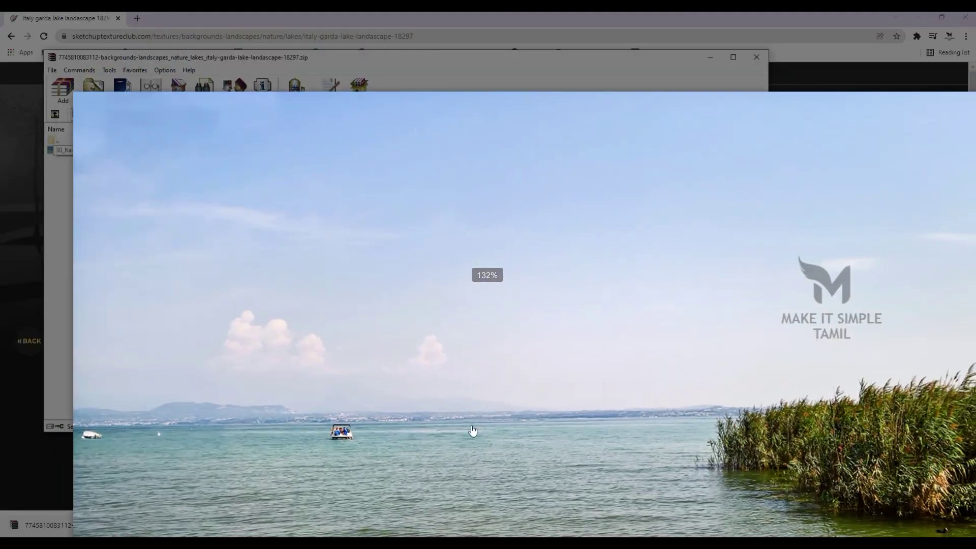
scroll(473, 431, up, 3)
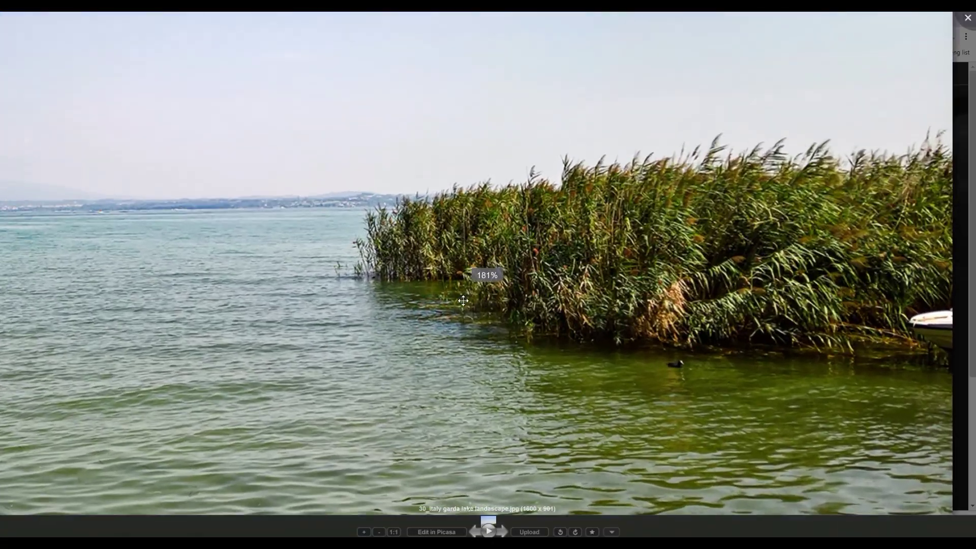
drag(463, 300, 737, 326)
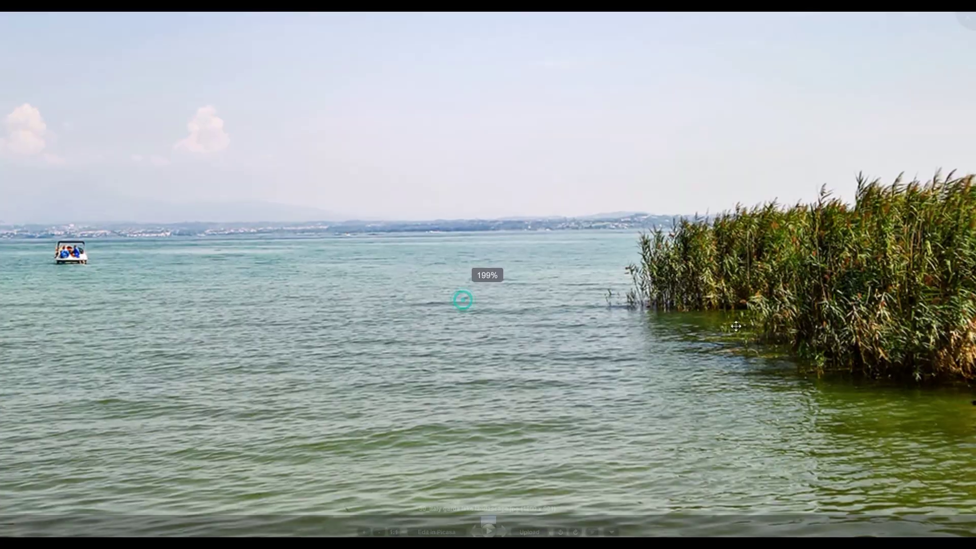
scroll(509, 304, down, 5)
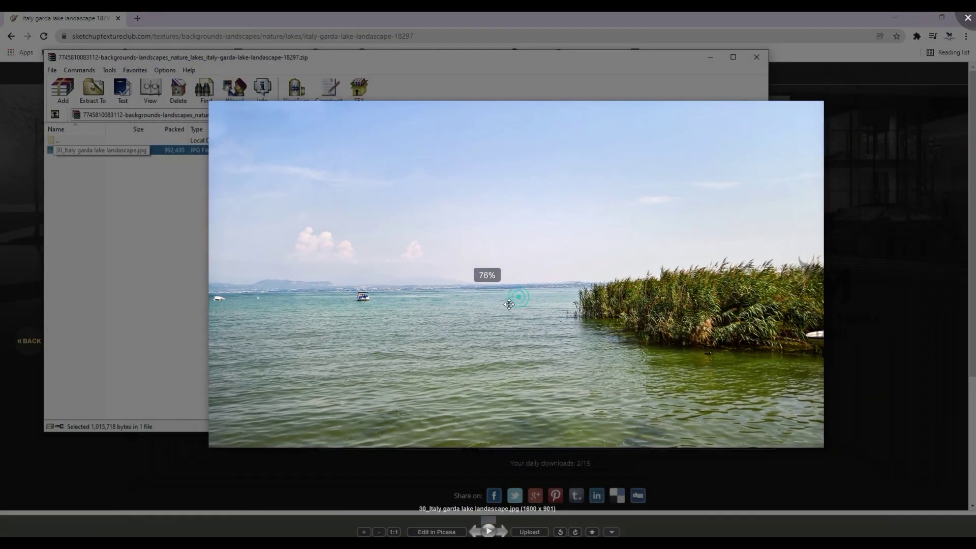
key(Escape)
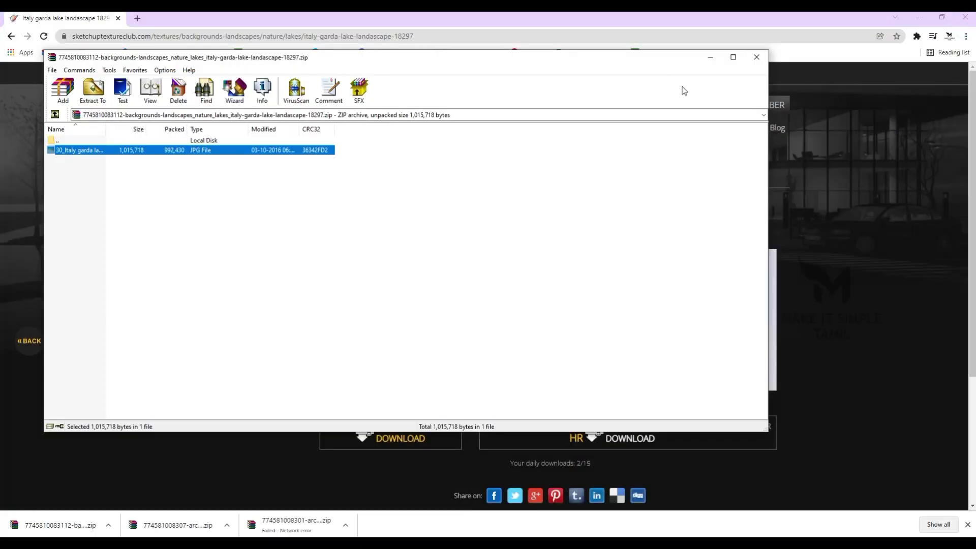
click(711, 58)
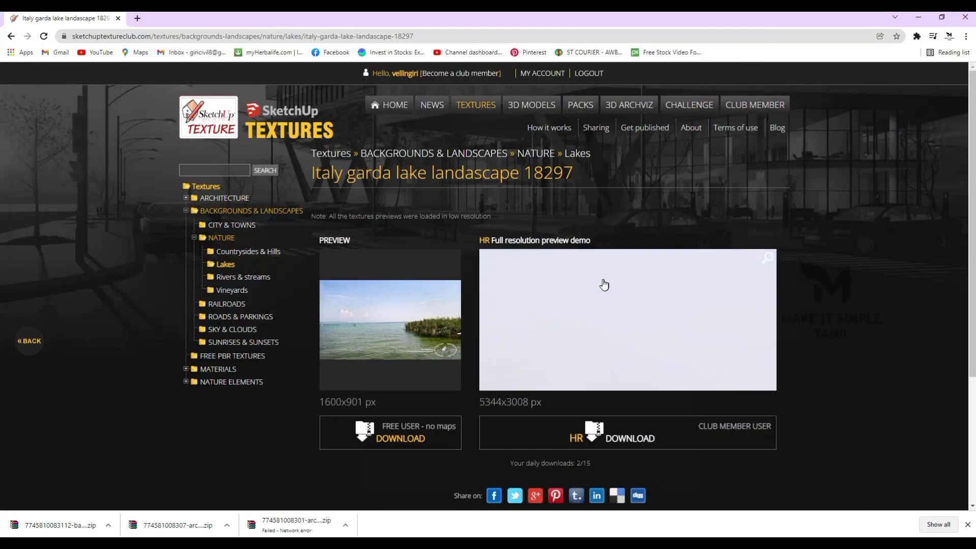
Return to the main Textures page and look through its top-level texture categories.
scroll(604, 284, down, 3)
scroll(596, 365, up, 3)
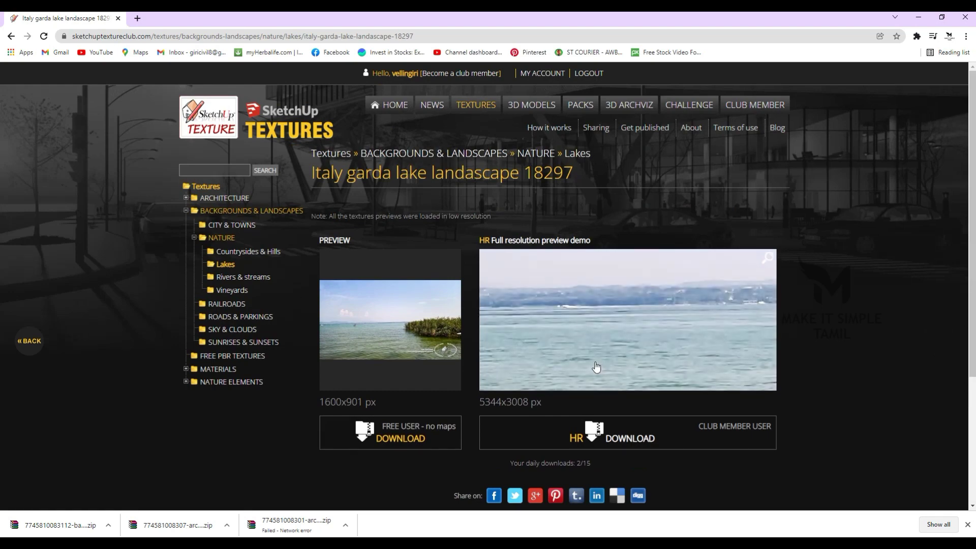
click(205, 187)
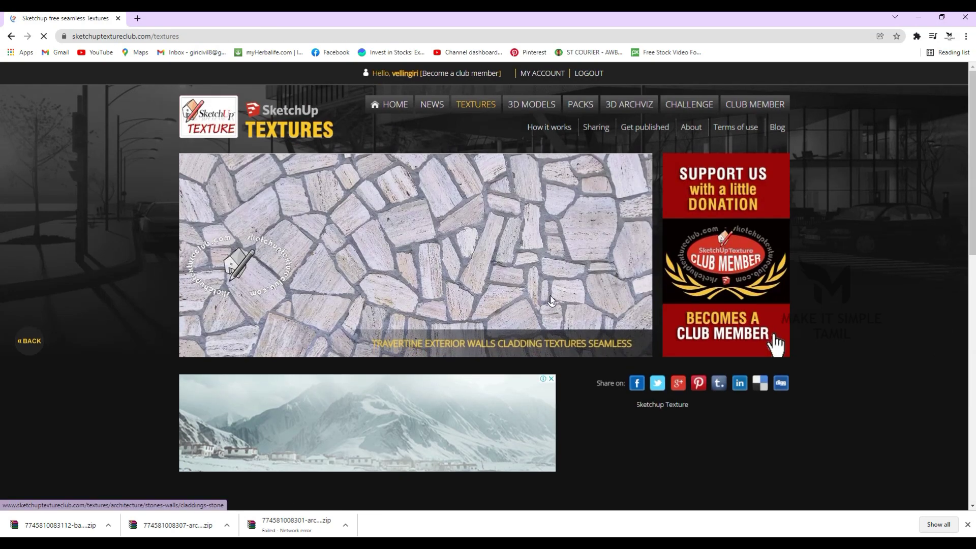
scroll(551, 294, down, 8)
scroll(754, 219, down, 7)
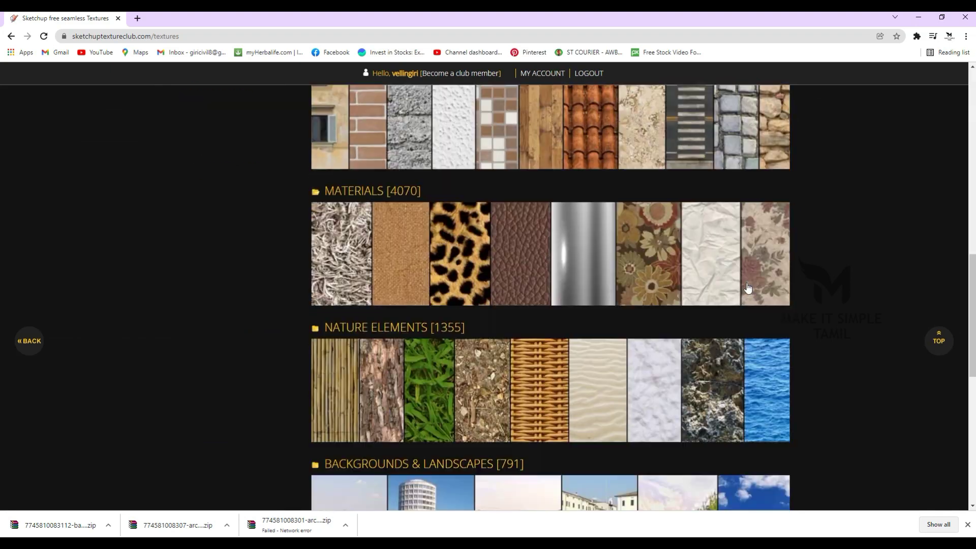
scroll(748, 288, up, 6)
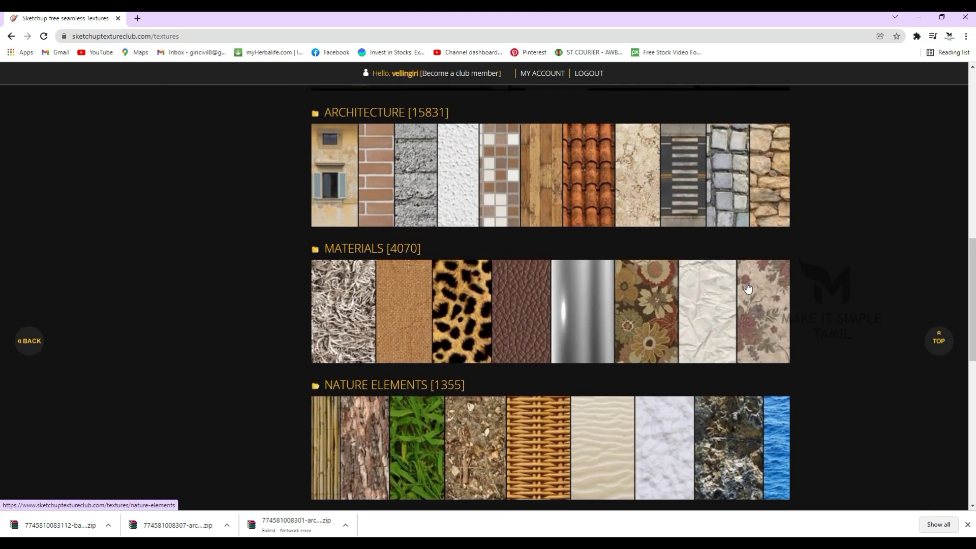
scroll(173, 192, up, 2)
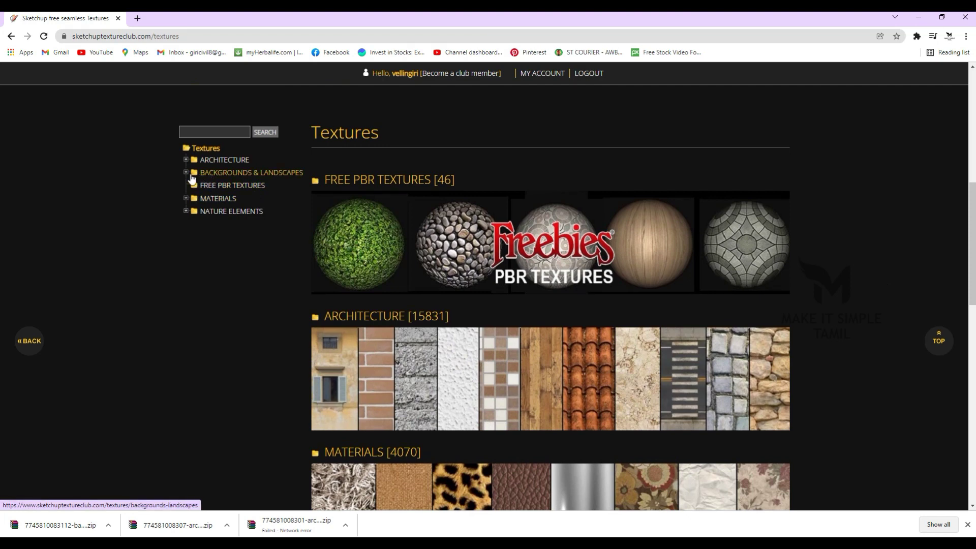
Go to the Damask wallpapers under Materials and download the 1024x1024 px free-user version of "Damask wallpaper texture seamless 10973".
click(186, 199)
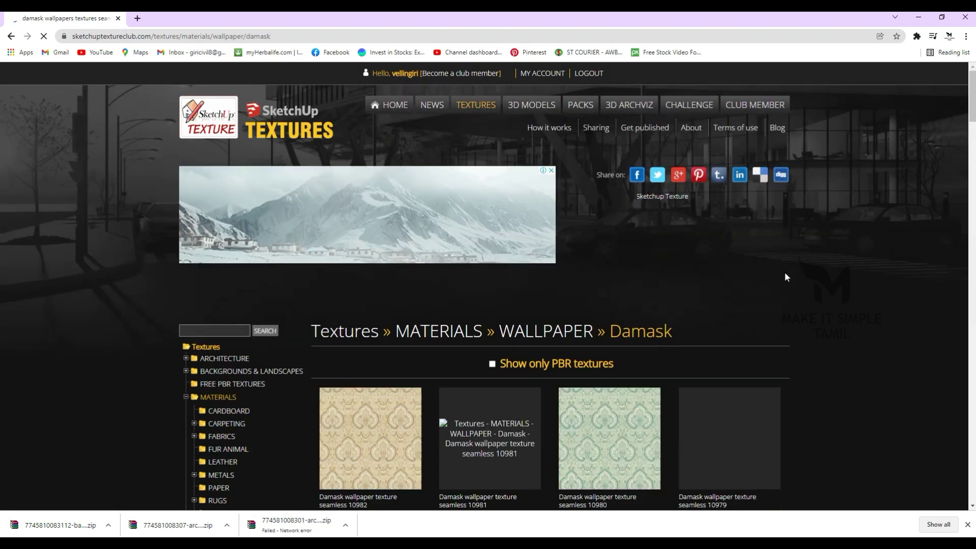
scroll(530, 318, down, 6)
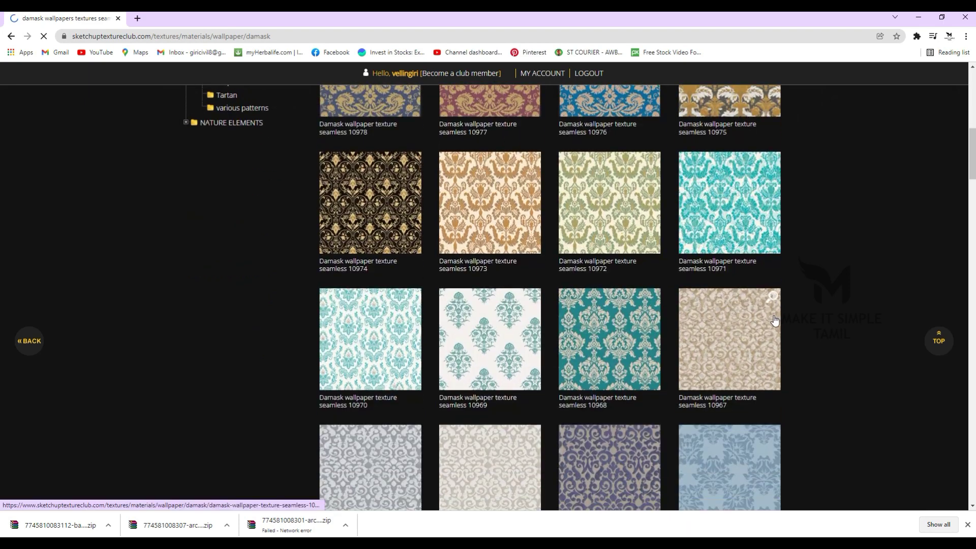
click(480, 206)
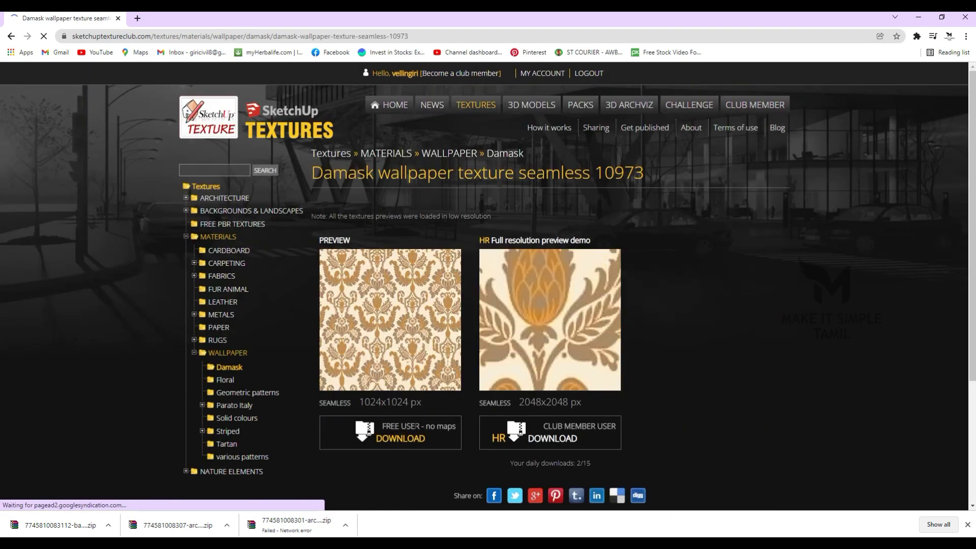
click(399, 440)
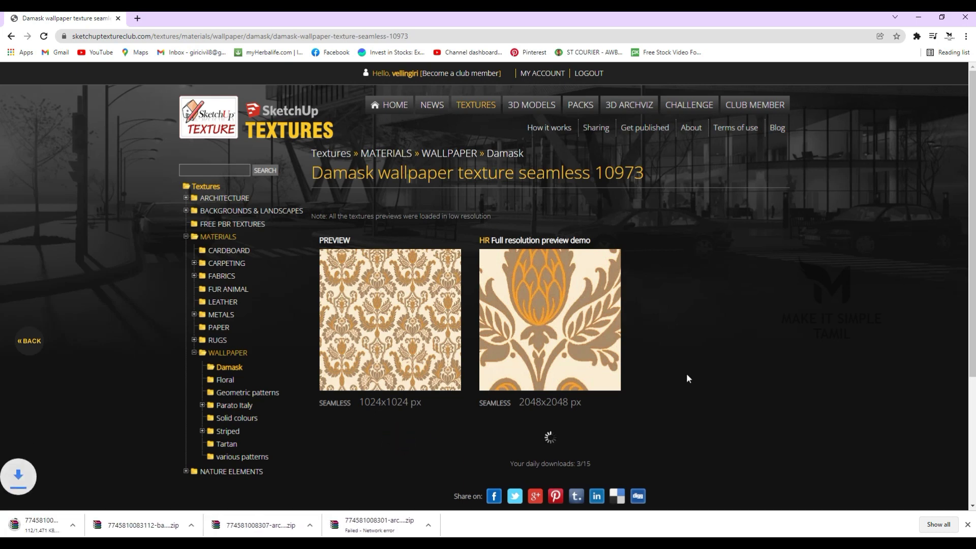
scroll(713, 353, down, 1)
scroll(713, 355, down, 2)
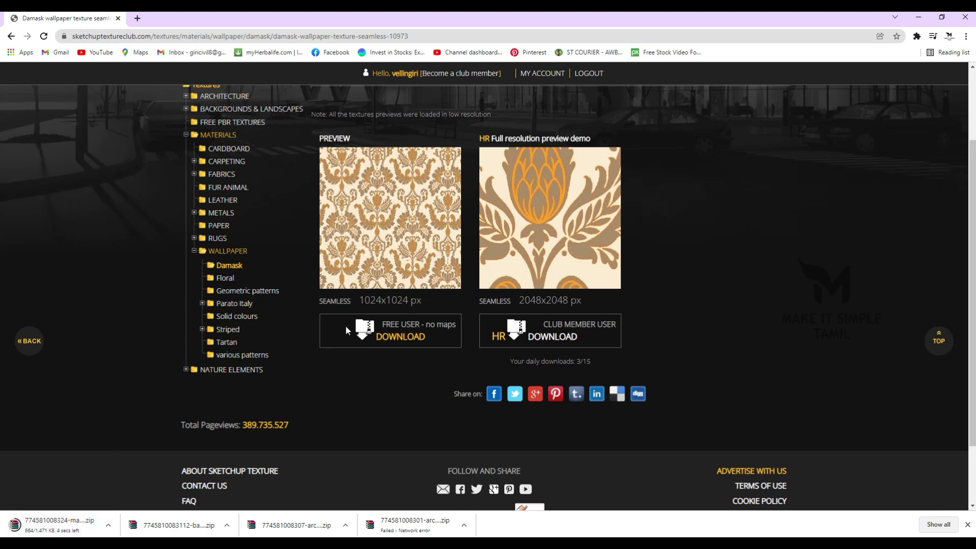
View the damask wallpaper image from its downloaded ZIP archive, then close the image and the archive.
click(60, 528)
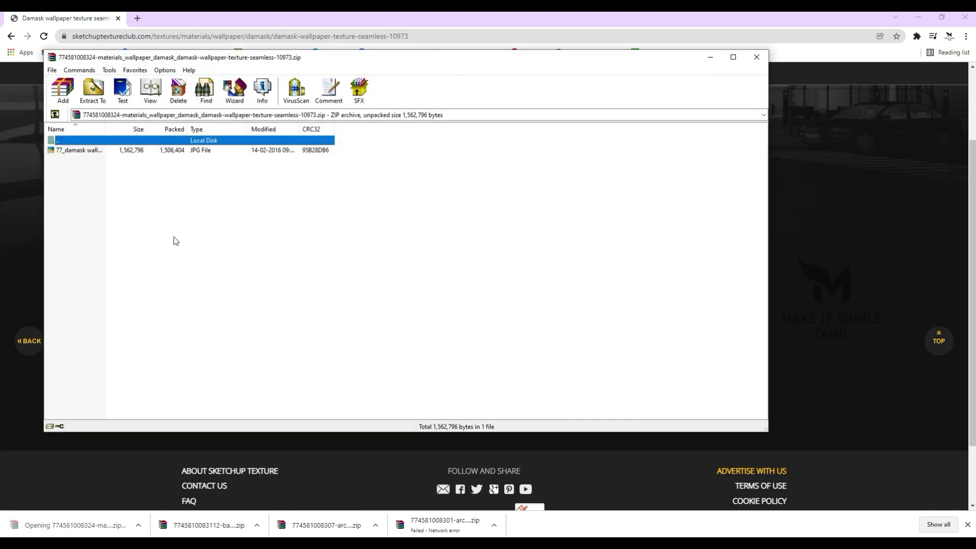
click(94, 151)
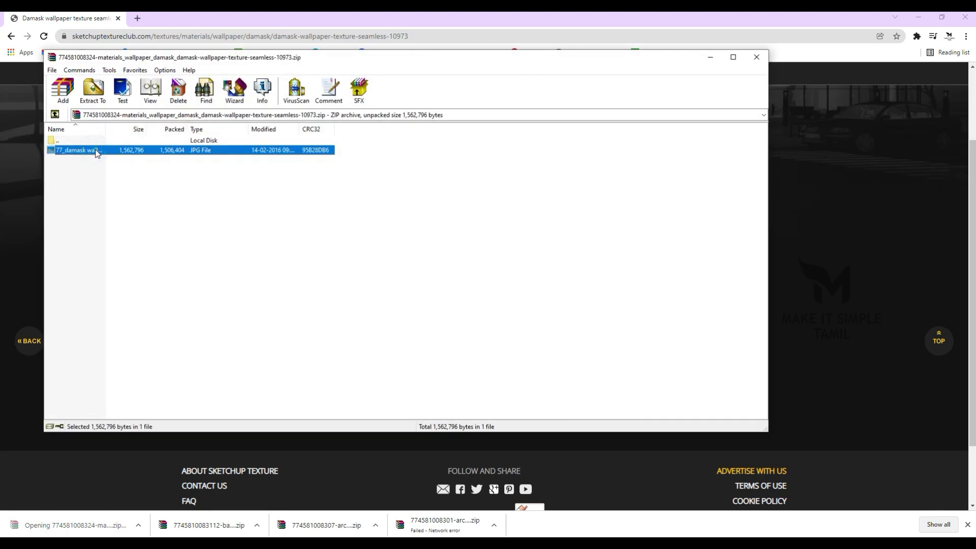
click(96, 150)
click(276, 166)
click(231, 150)
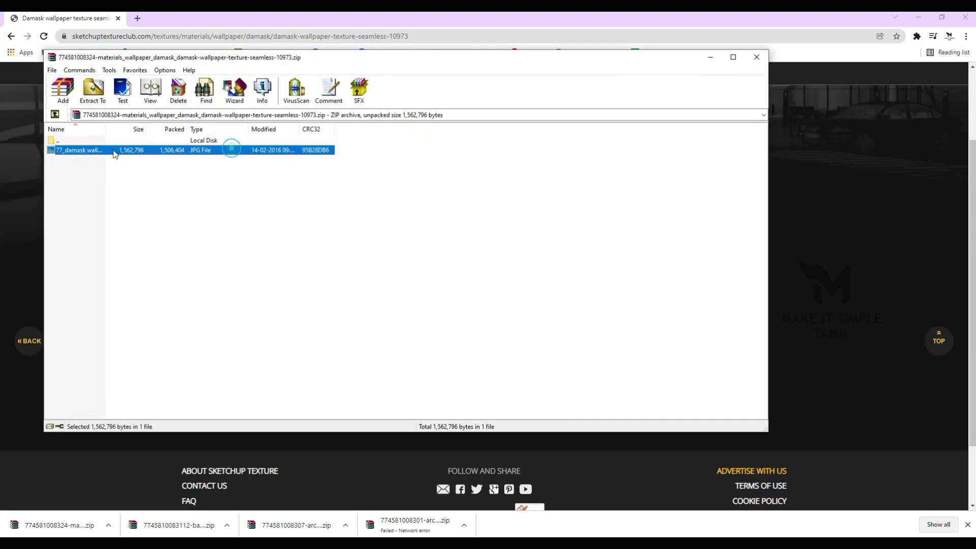
double_click(93, 151)
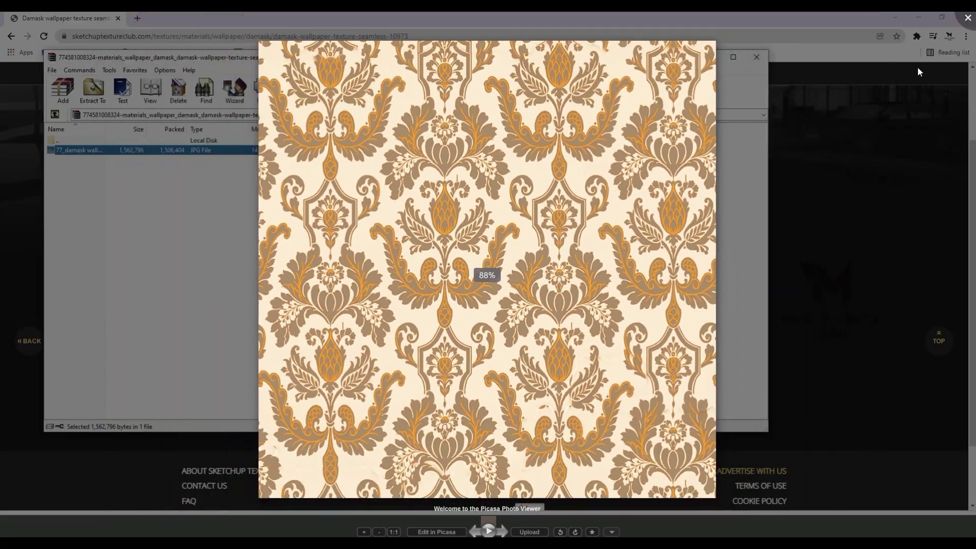
click(968, 18)
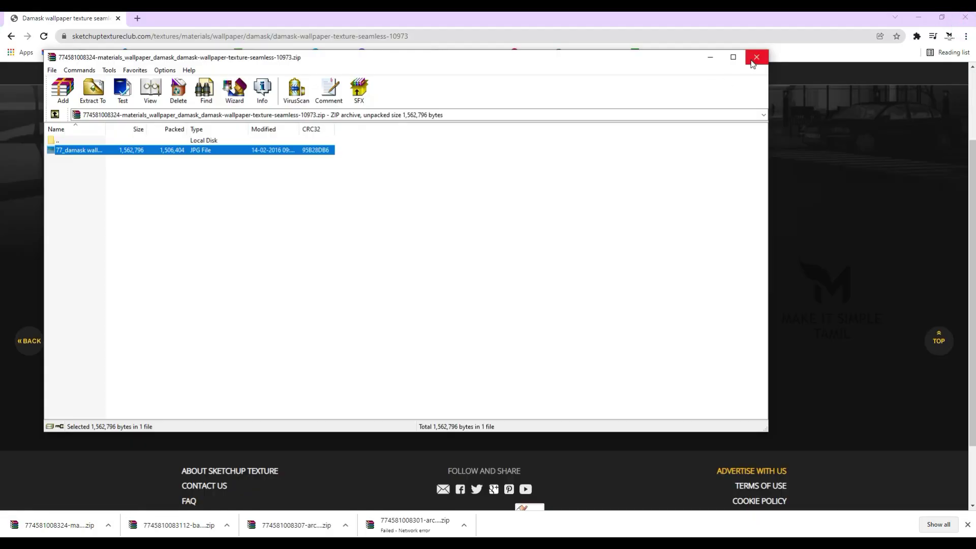
click(756, 57)
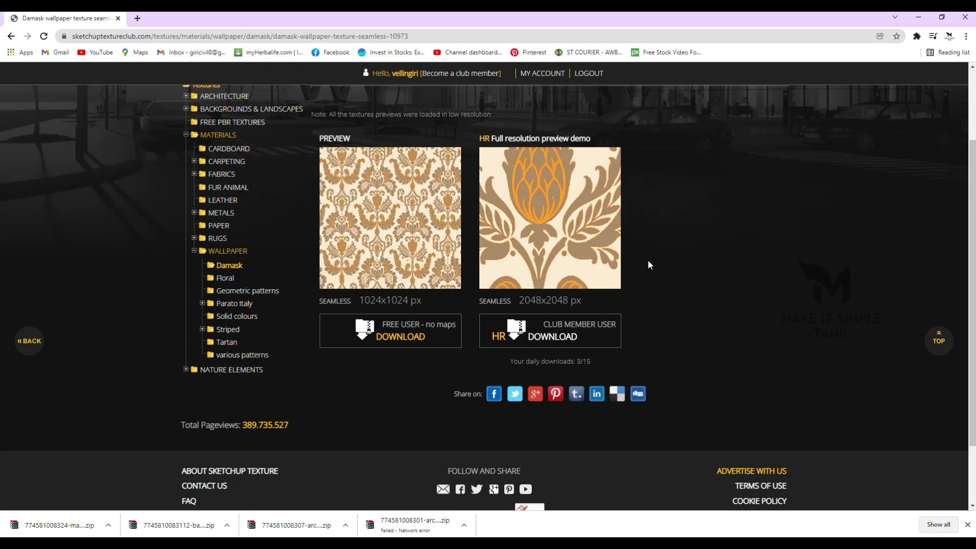
scroll(775, 295, down, 2)
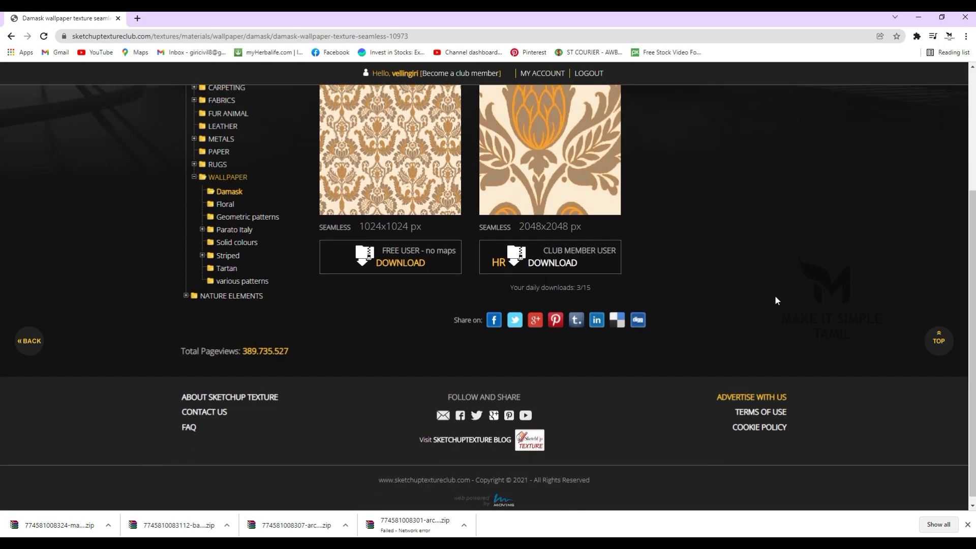
scroll(775, 295, up, 4)
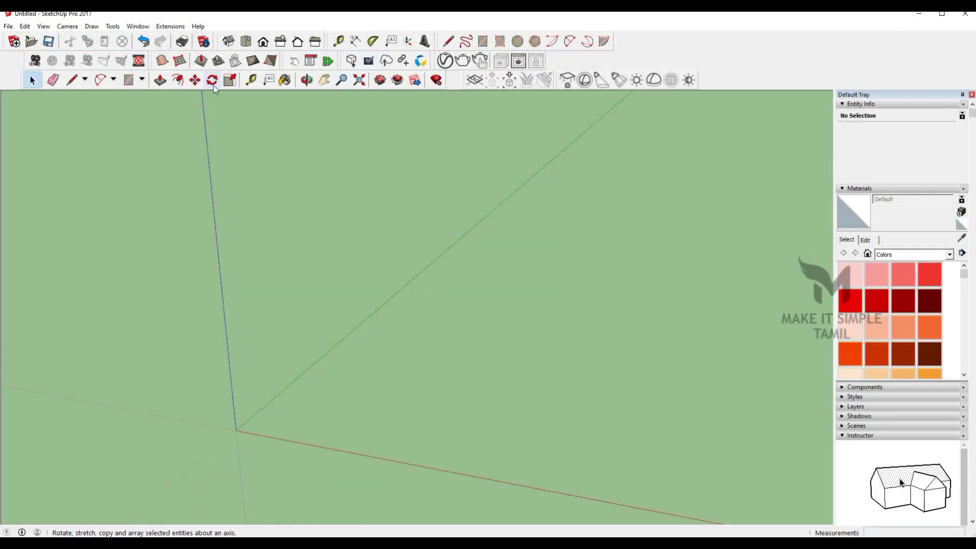
In SketchUp, draw a ground-plane square of about 12' 5/8" by 12' 5/8" starting at the origin.
click(128, 80)
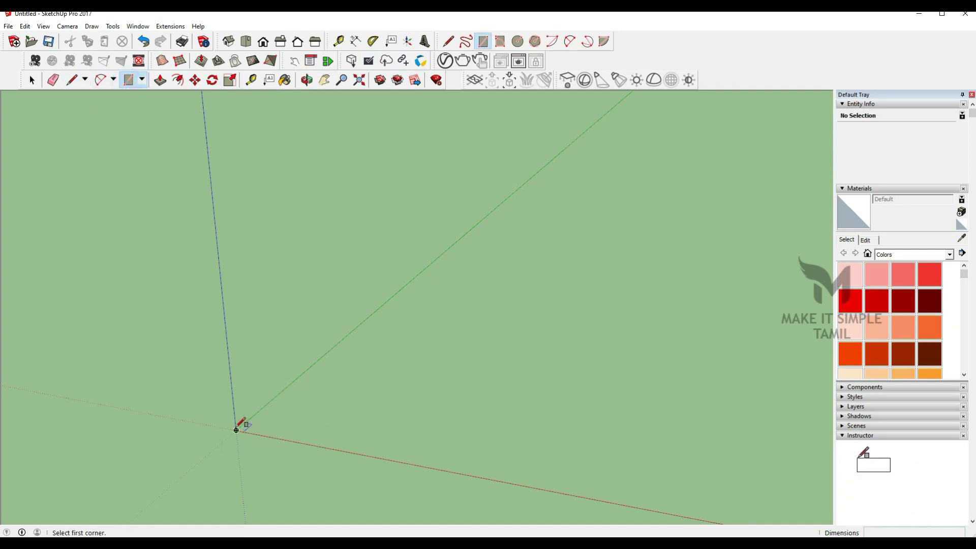
click(236, 430)
scroll(323, 399, up, 1)
click(479, 379)
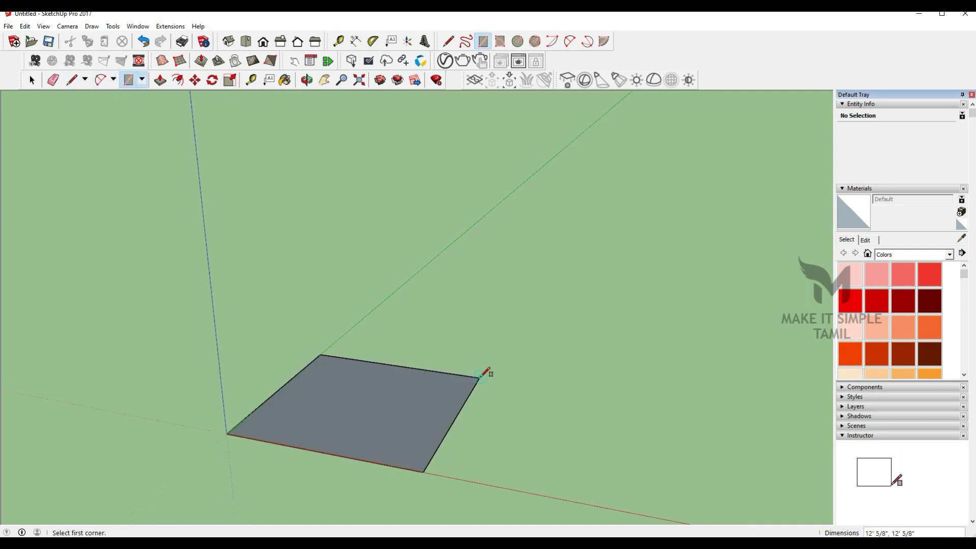
Offset the square's edges inward by about 10 1/8" to form an inner outline.
click(177, 80)
scroll(246, 408, up, 2)
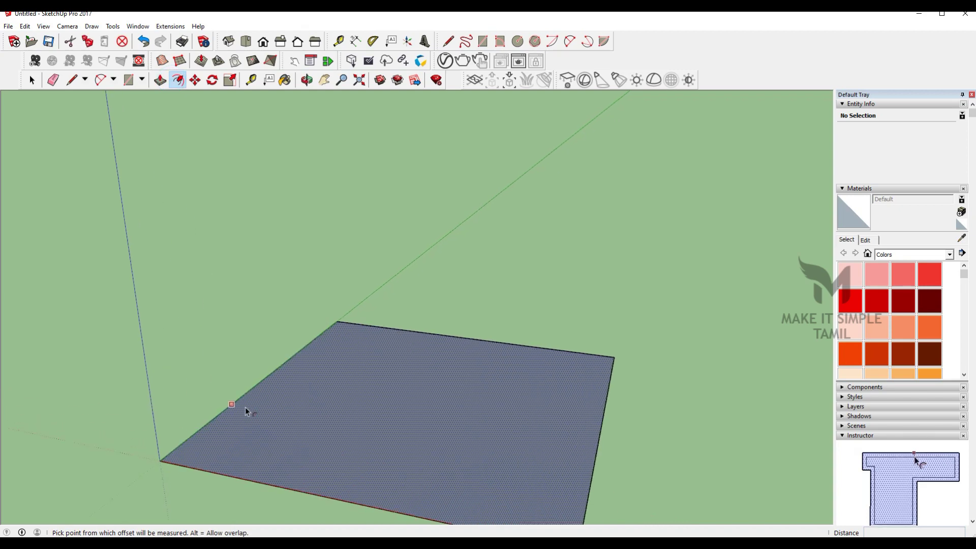
click(246, 408)
click(251, 412)
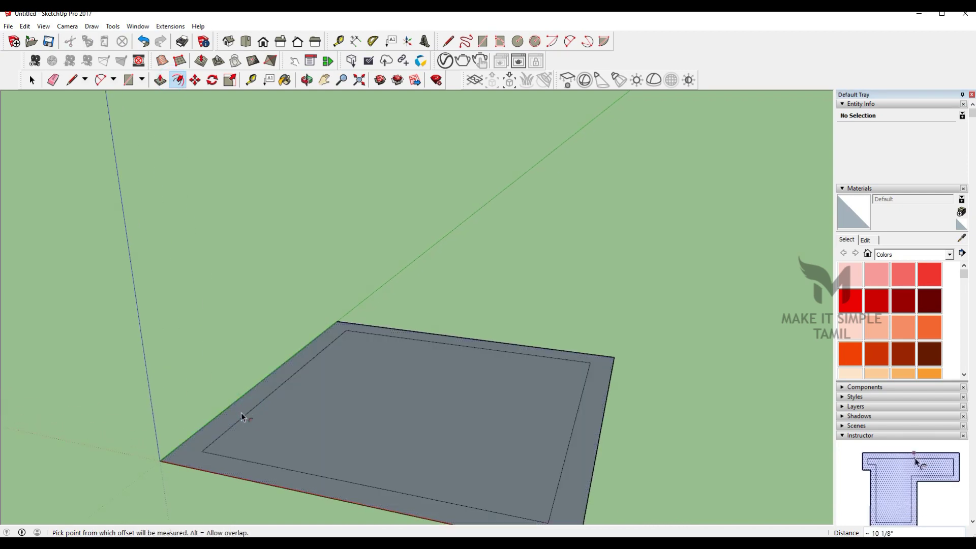
Push/Pull the border face between the two square outlines up 10' to form the walls.
key(p)
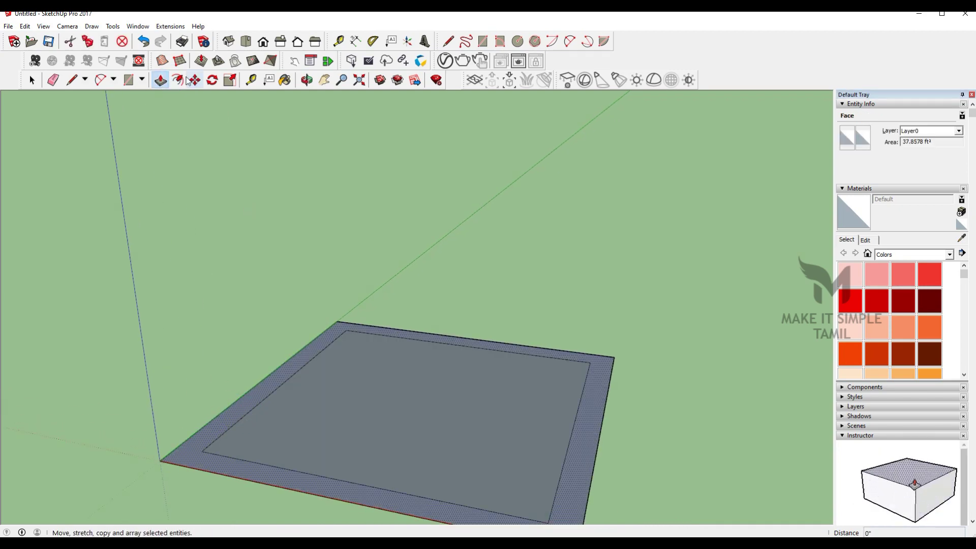
click(225, 461)
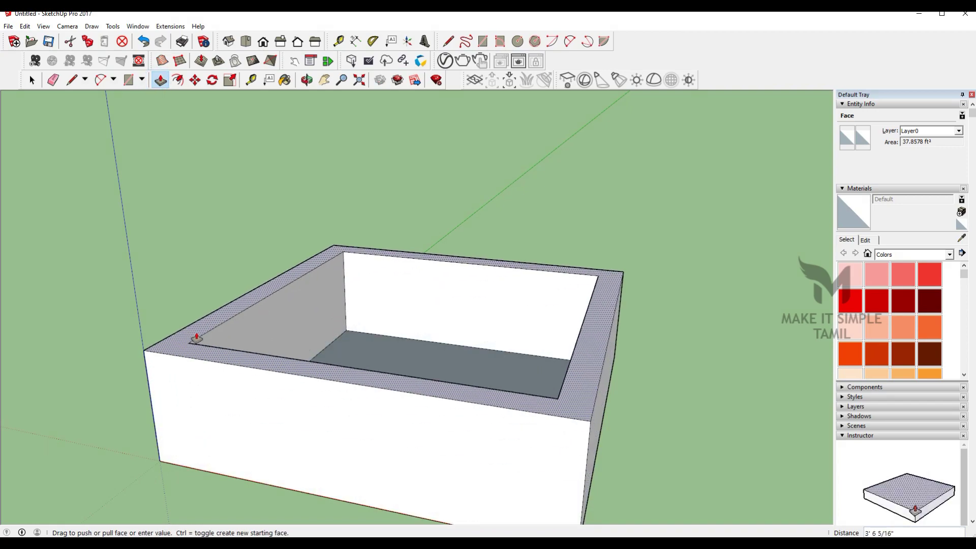
text(10')
key(Return)
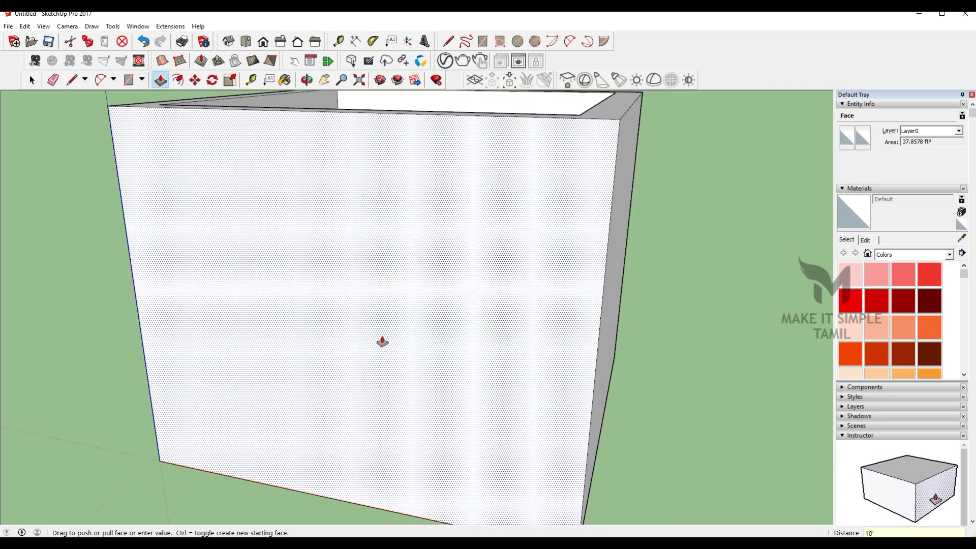
scroll(381, 346, down, 5)
drag(377, 364, 449, 407)
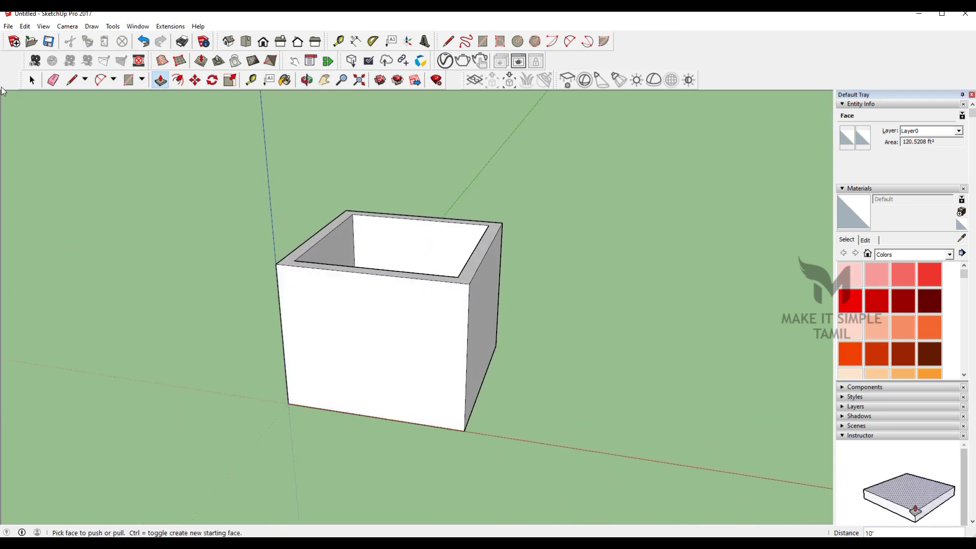
key(space)
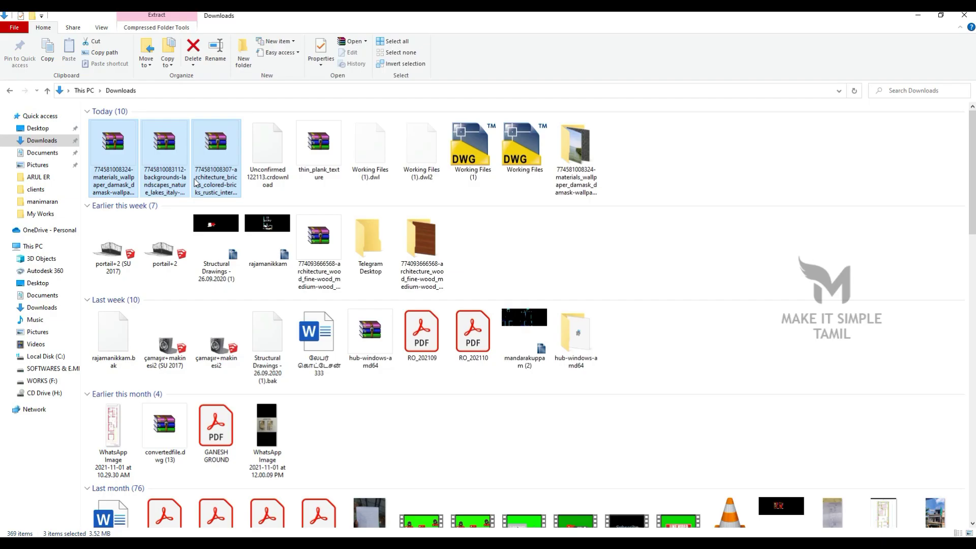
Switch to File Explorer, open the extracted damask wallpaper folder in Downloads, and view the Italy garda lake landscape image.
click(574, 152)
double_click(572, 152)
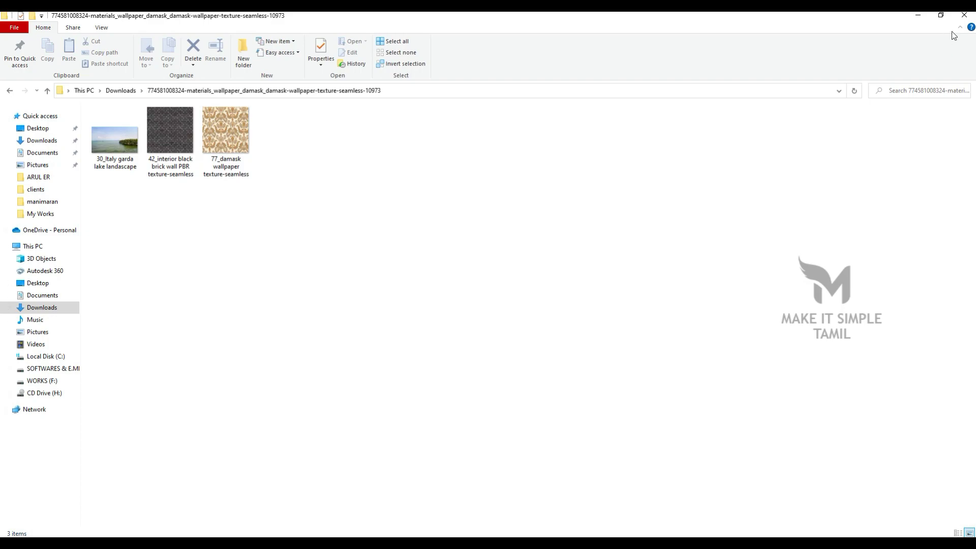
click(915, 16)
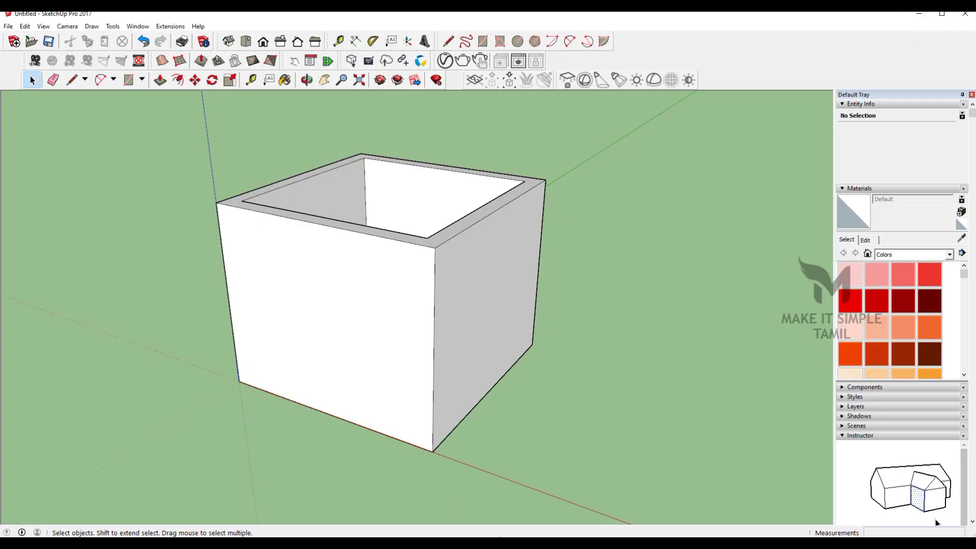
click(328, 542)
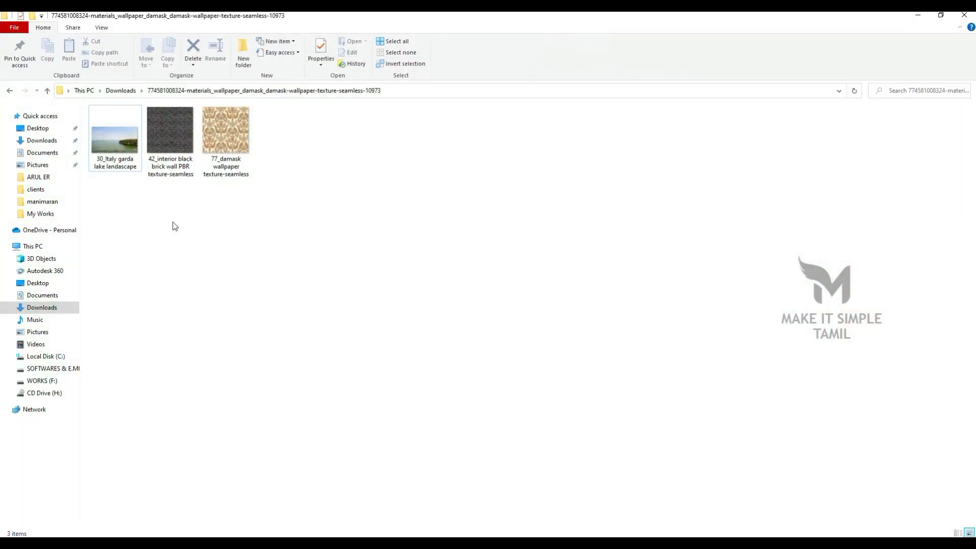
click(108, 157)
double_click(111, 154)
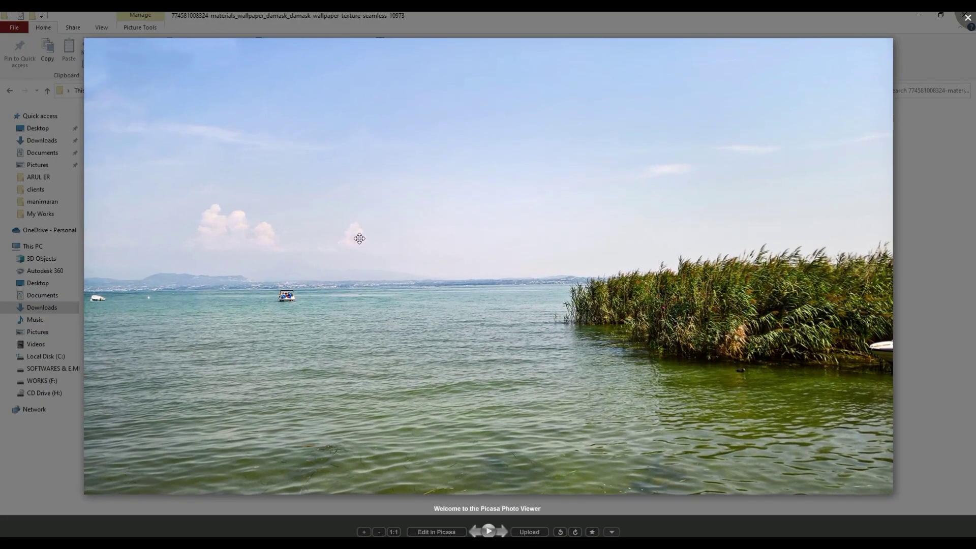
click(971, 22)
View the image "42_interior black brick wall PBR texture-seamless" and close it.
double_click(173, 140)
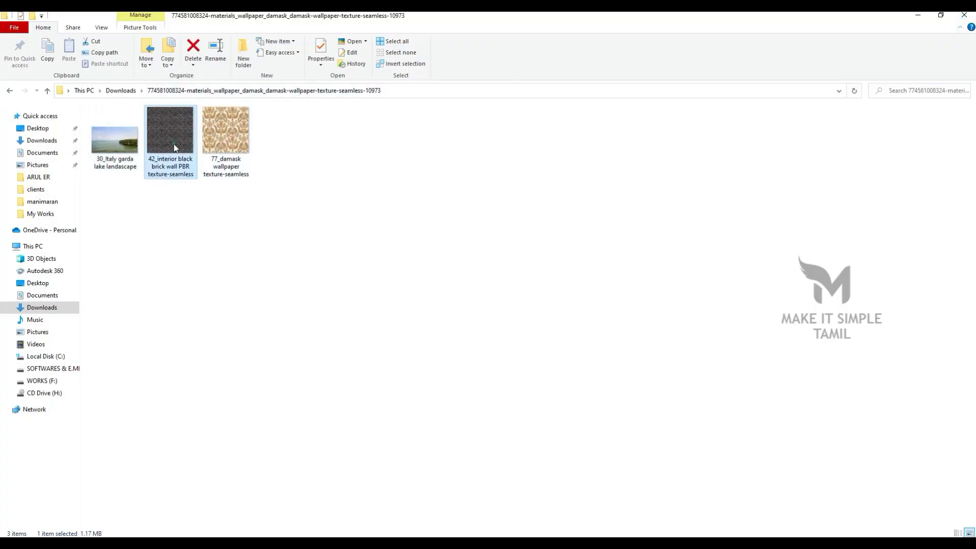
scroll(506, 294, up, 2)
scroll(505, 294, down, 2)
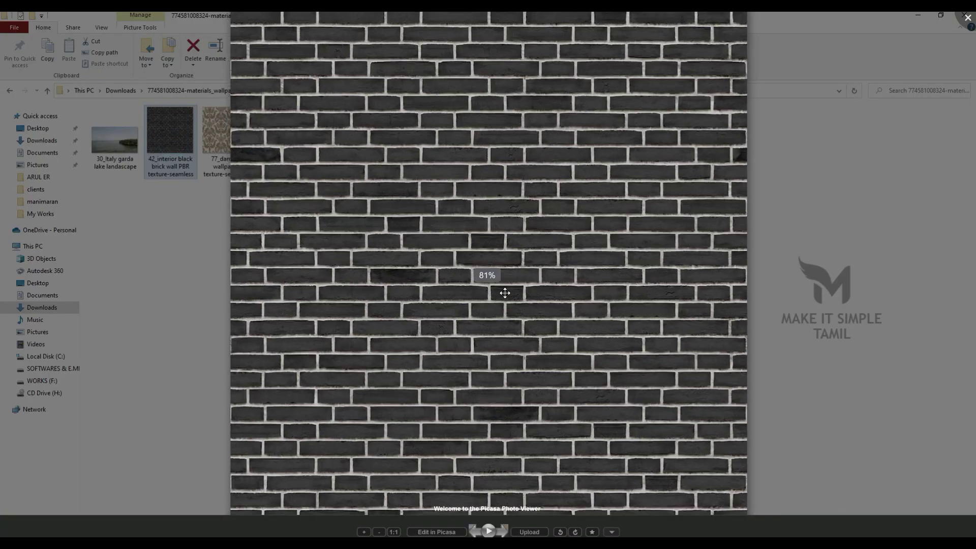
click(971, 14)
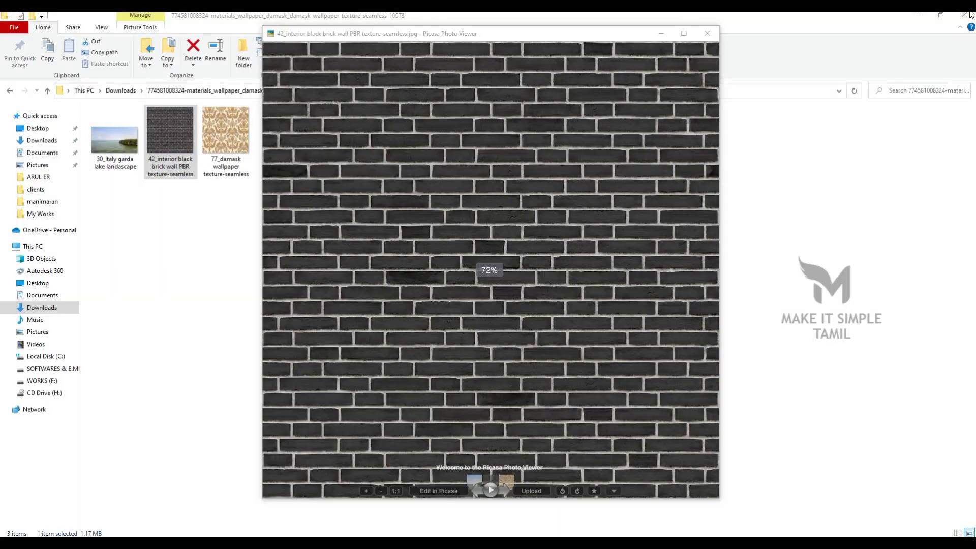
click(700, 32)
View the image "77_damask wallpaper texture-seamless" and close it.
click(231, 164)
double_click(232, 164)
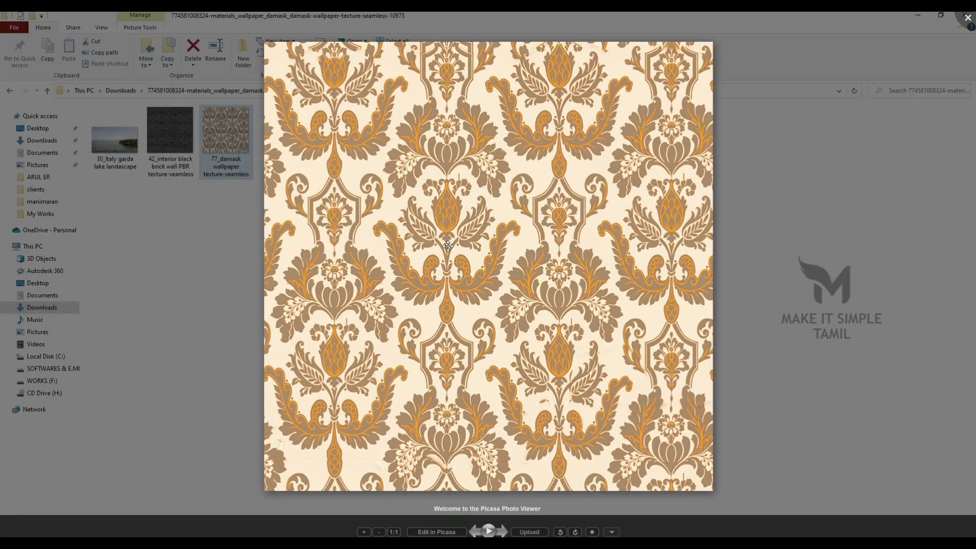
click(968, 21)
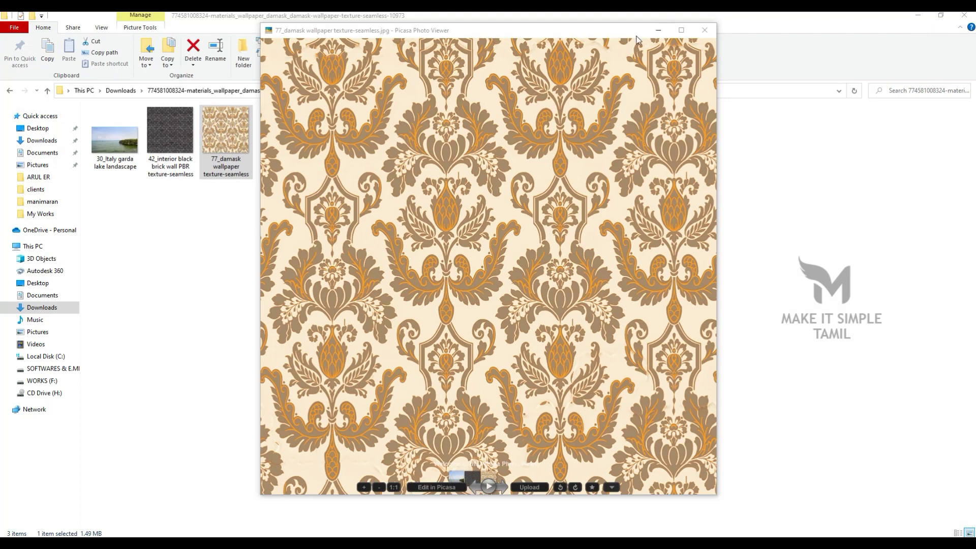
click(704, 33)
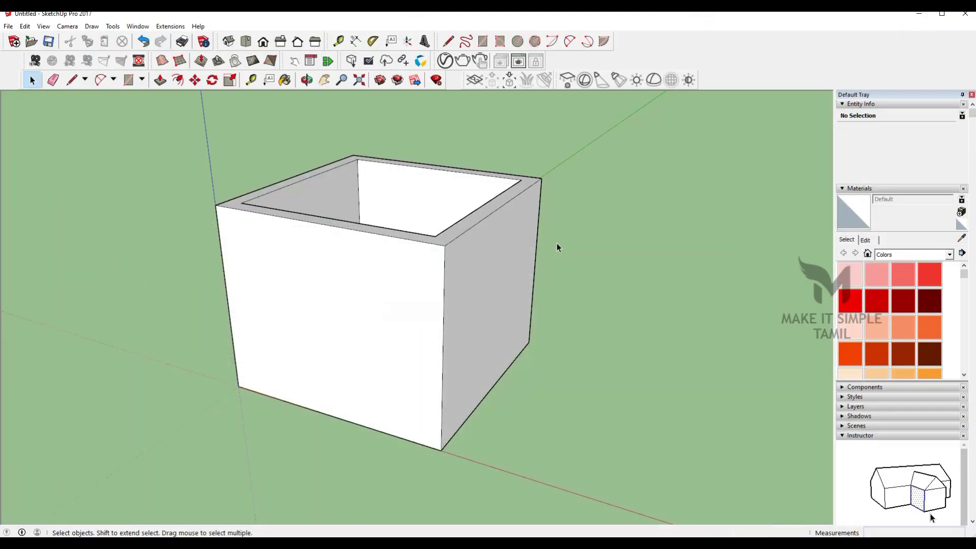
In SketchUp, create a new Generic material in the V-Ray Asset Editor with the material parameters expanded.
mouse_move(555, 246)
mouse_down()
mouse_move(459, 327)
mouse_move(469, 138)
mouse_up()
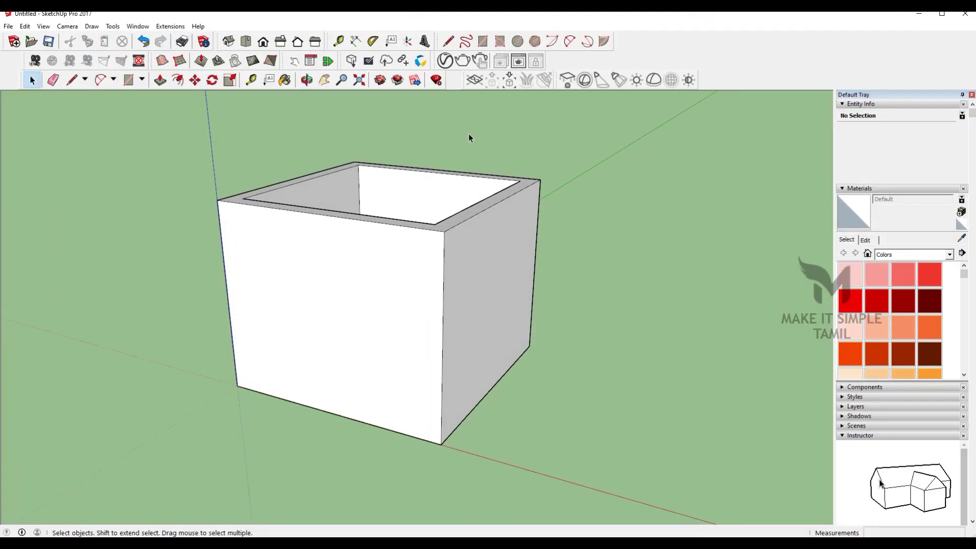
click(445, 61)
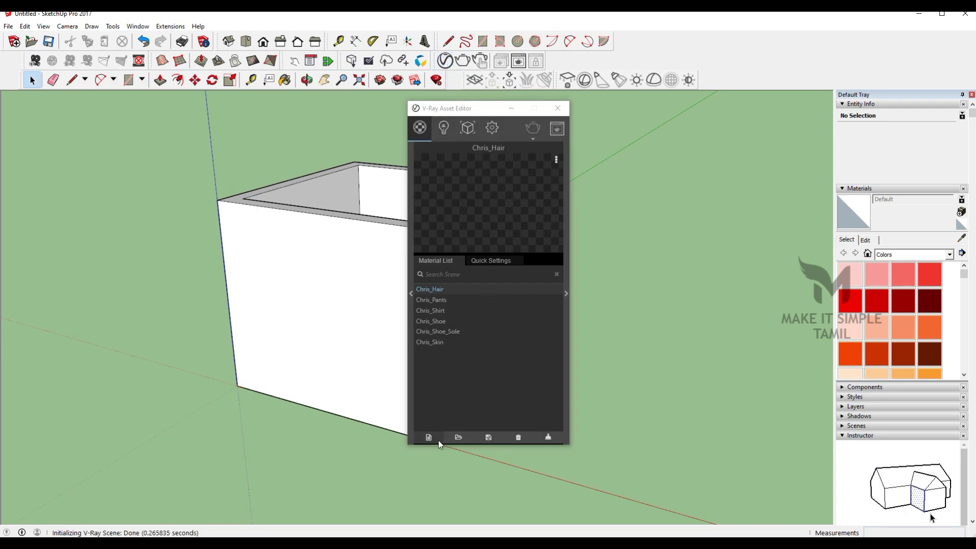
click(566, 297)
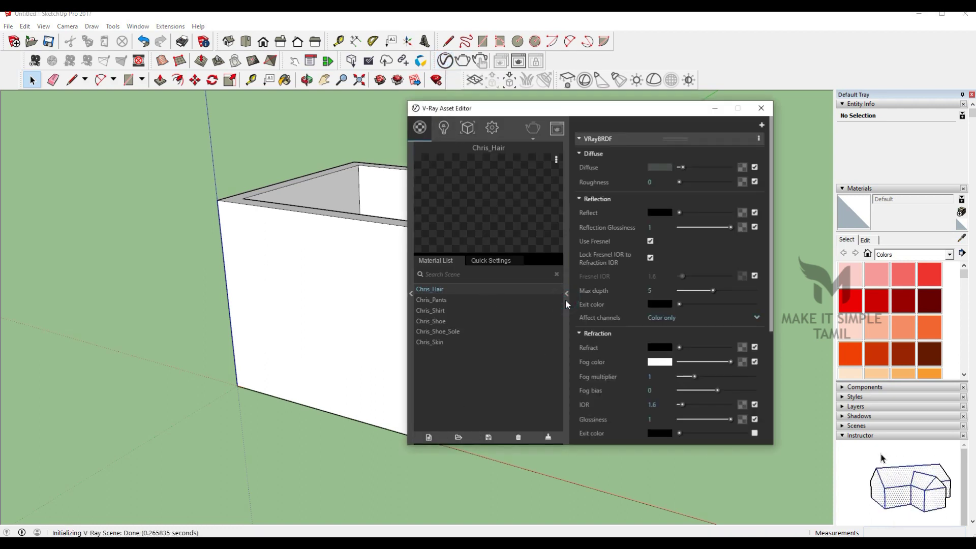
click(432, 440)
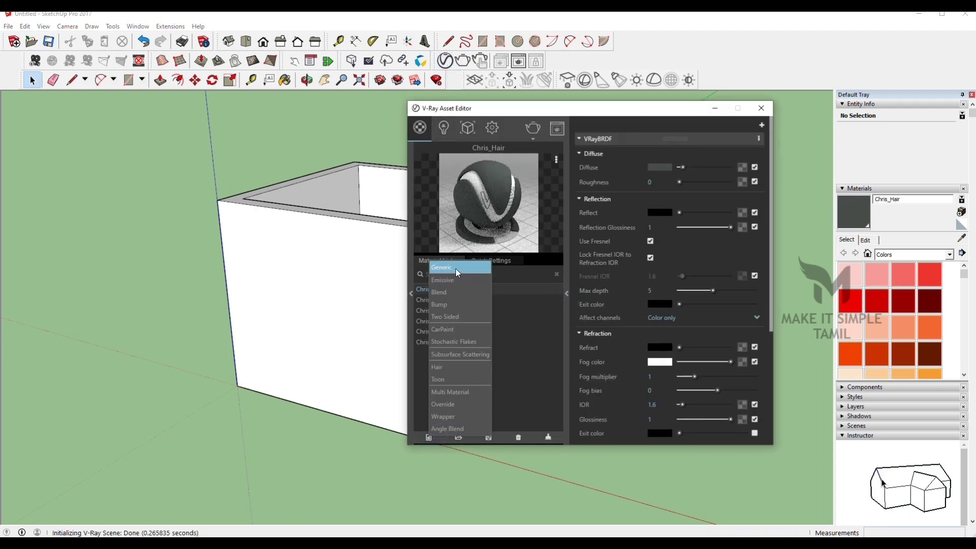
click(456, 269)
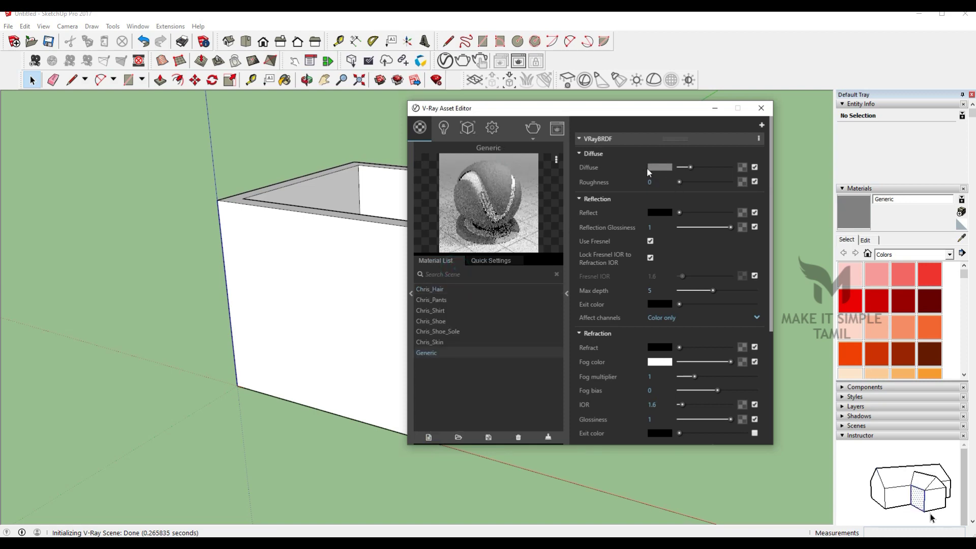
Assign "42_interior black brick wall PBR texture-seamless" from the downloaded damask wallpaper folder as the Generic material's diffuse bitmap, then close the editor.
click(743, 168)
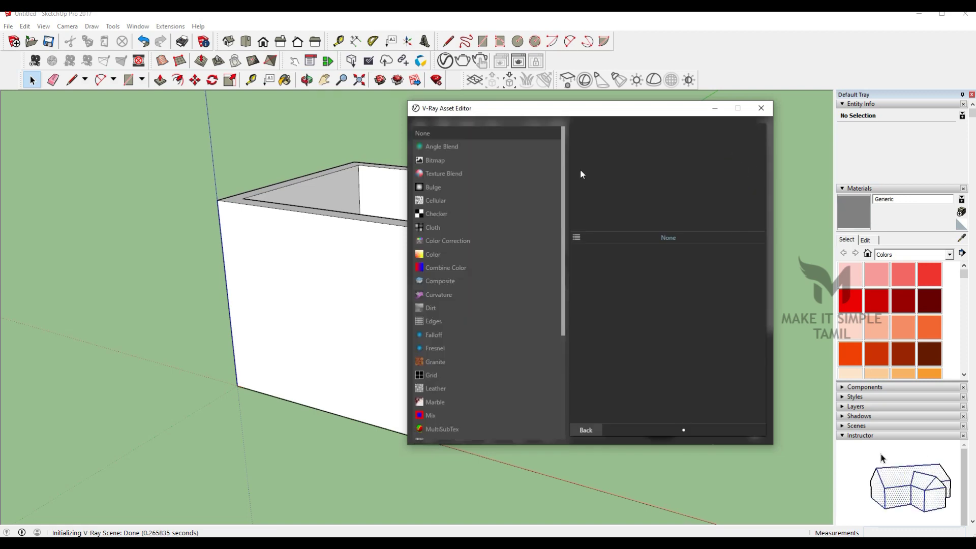
click(431, 160)
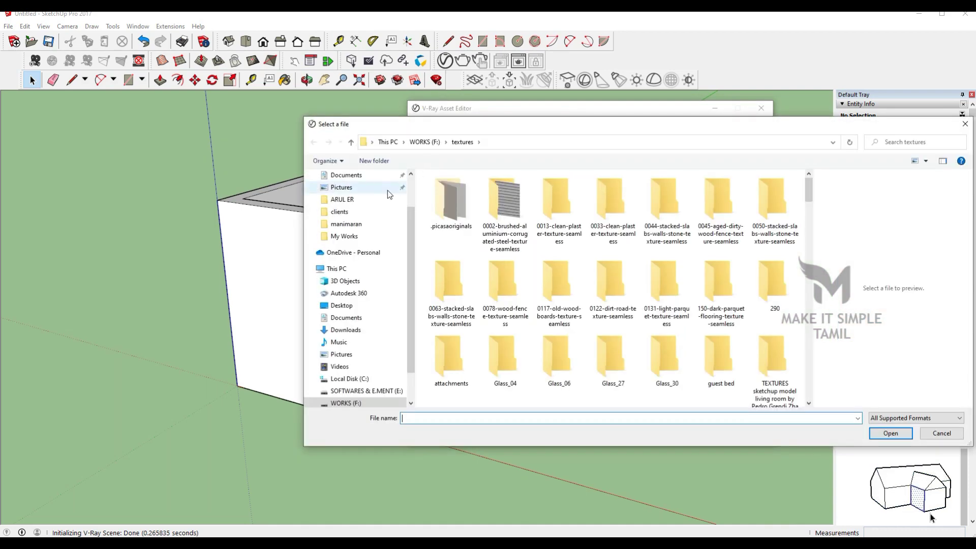
click(346, 208)
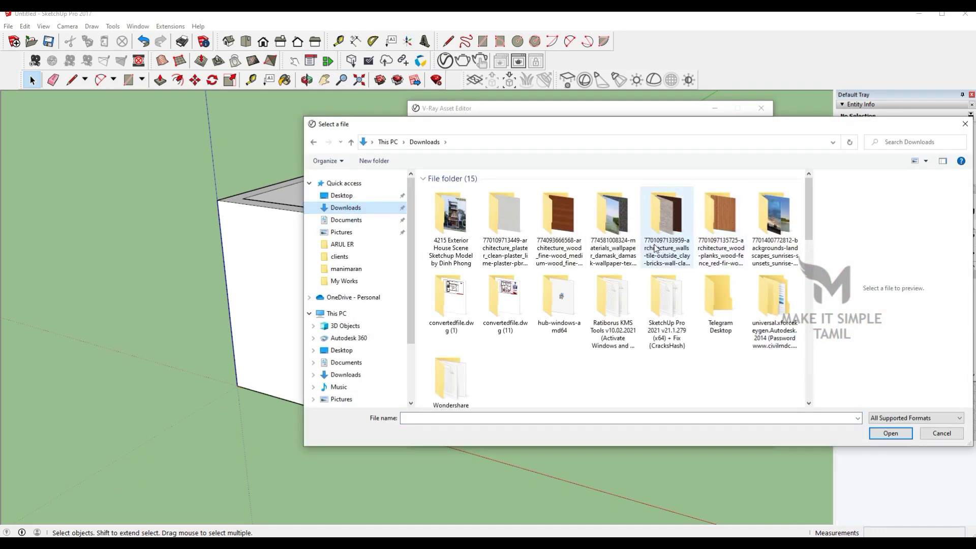
double_click(663, 248)
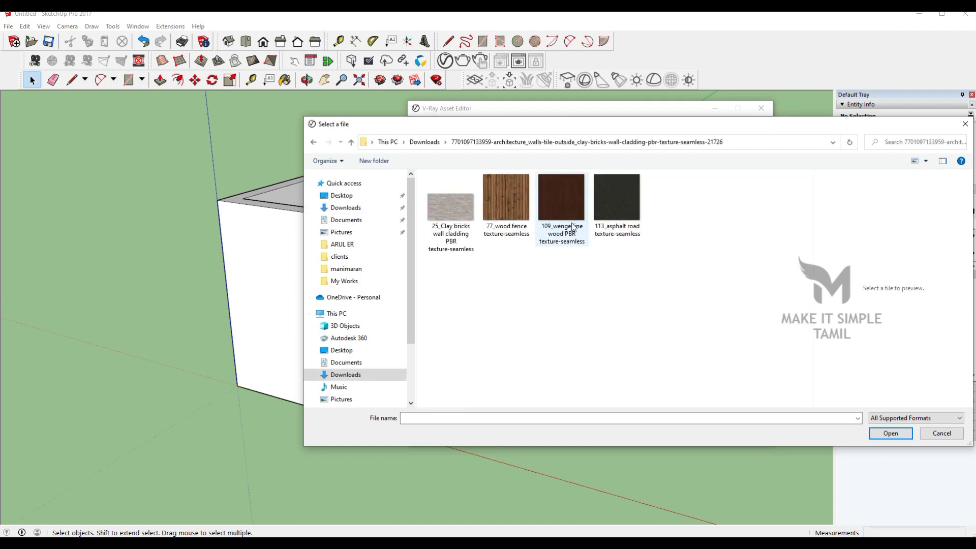
click(351, 142)
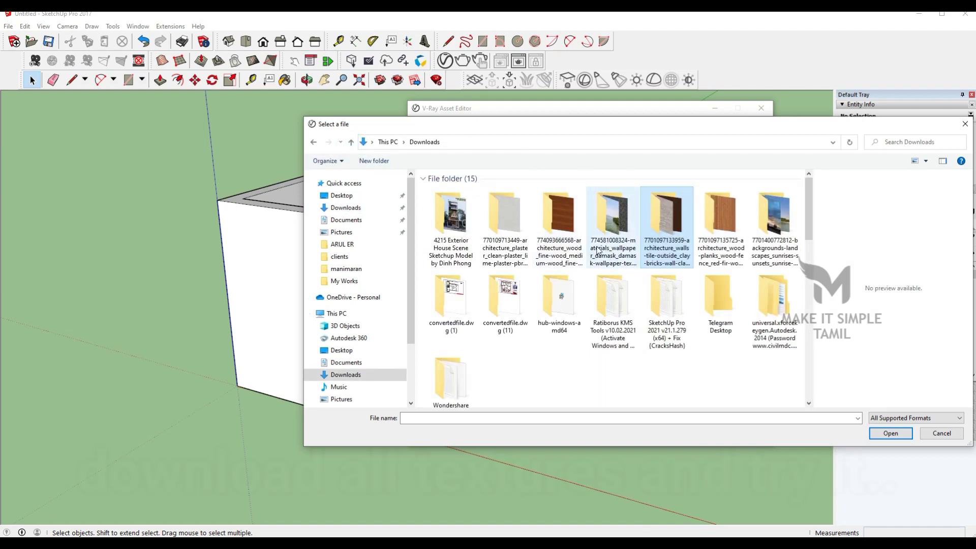
double_click(604, 249)
click(522, 214)
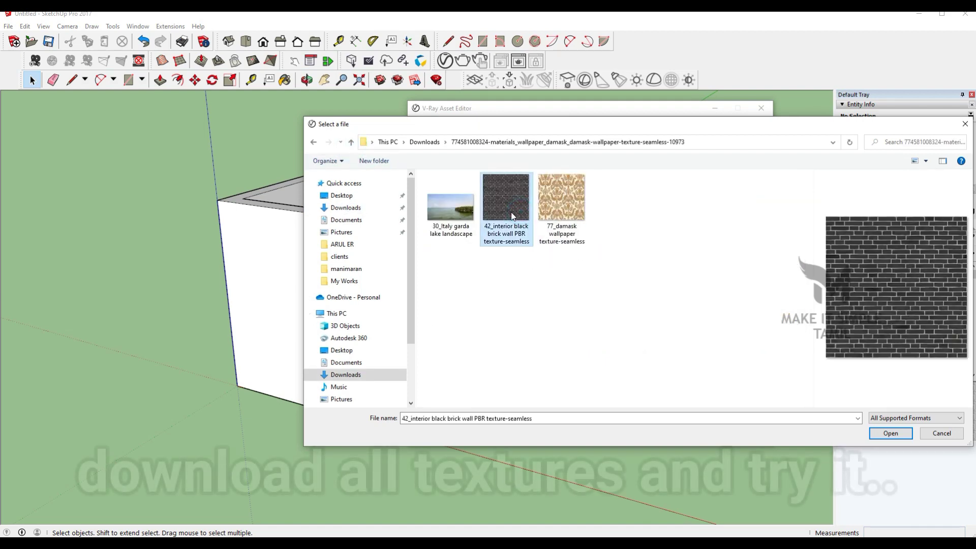
click(891, 432)
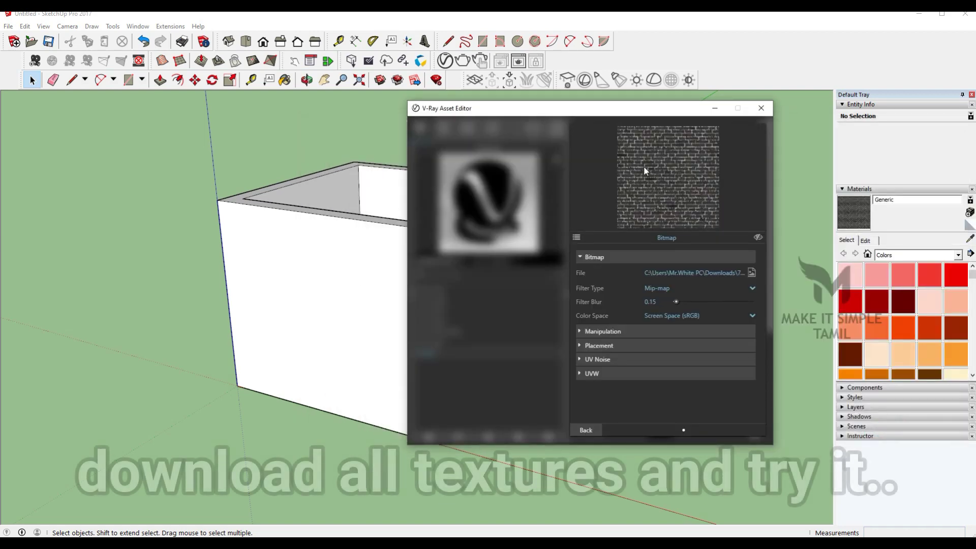
click(757, 109)
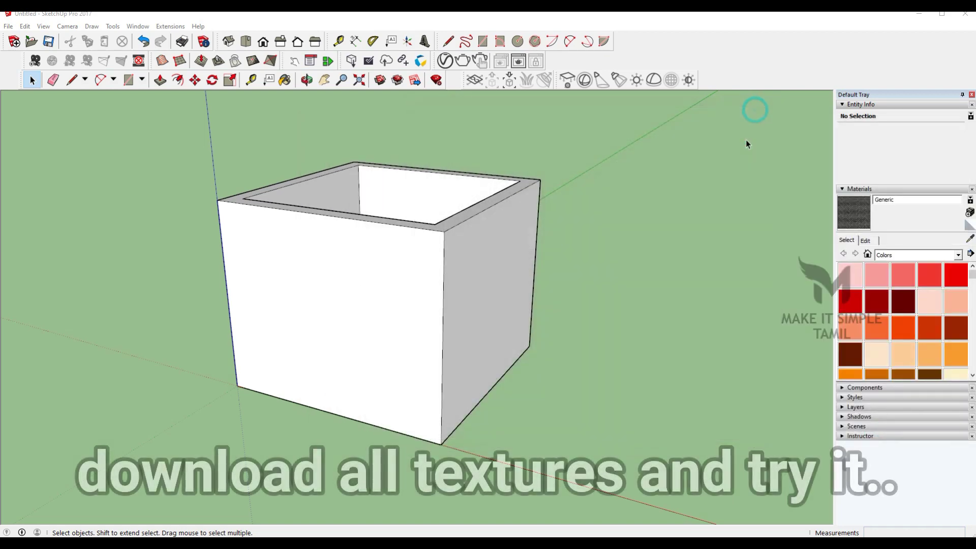
Paint the front outer wall of the box with the Generic brick material.
click(859, 226)
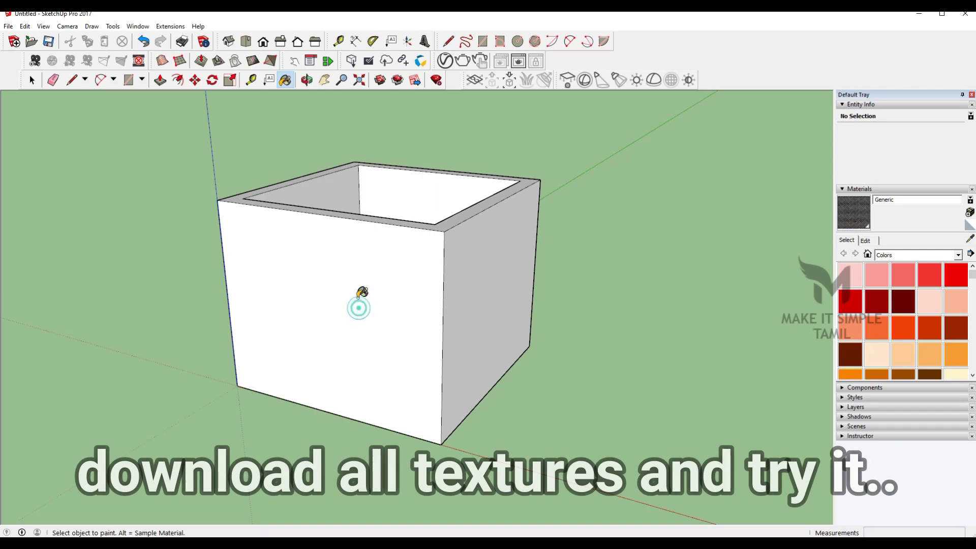
click(359, 308)
Set the brick texture's width to 10' with its proportions locked, and leave the Paint Bucket.
scroll(351, 291, up, 10)
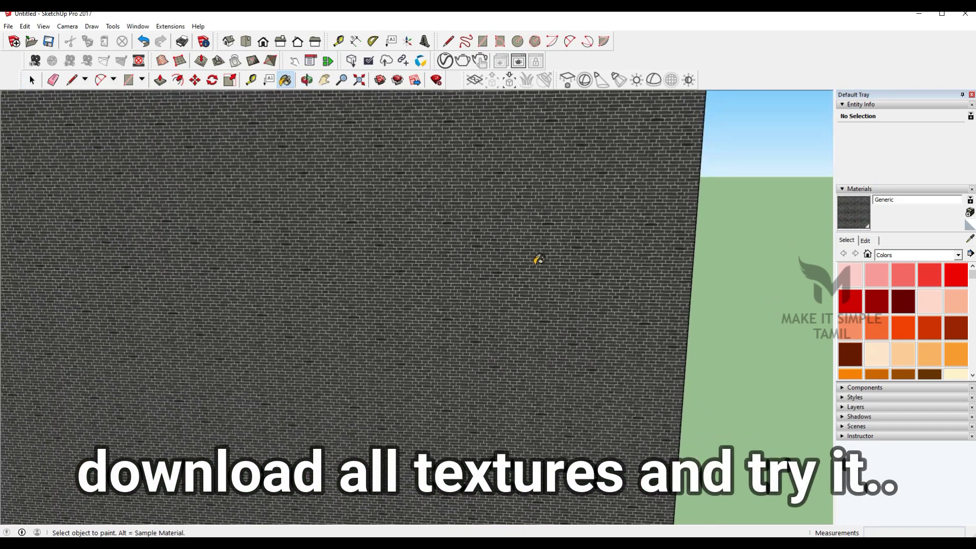
scroll(529, 269, up, 4)
click(866, 241)
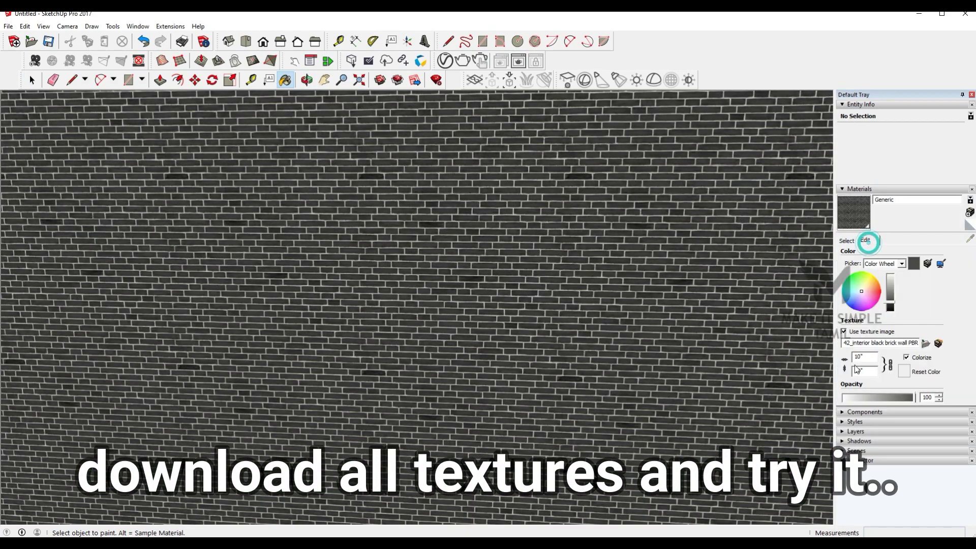
click(869, 357)
text(10')
key(Return)
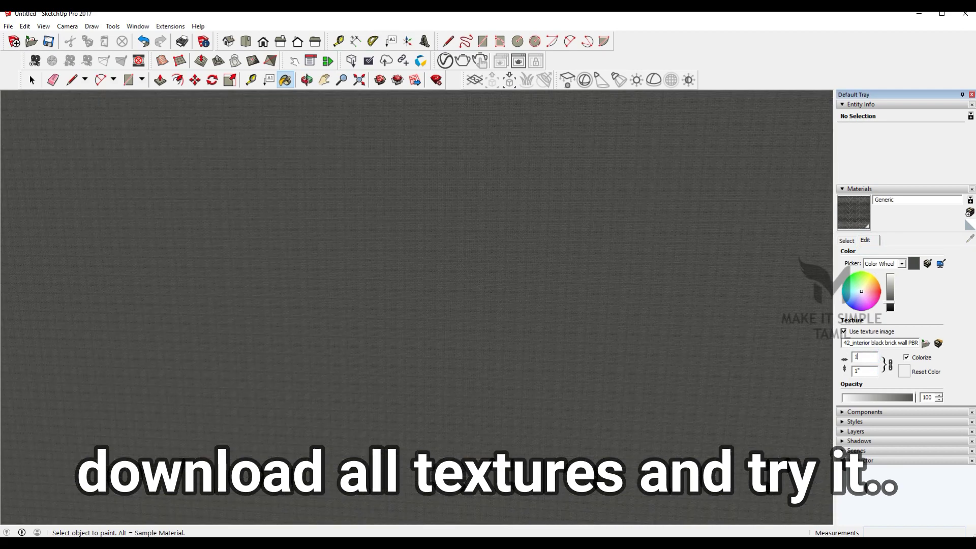
scroll(349, 301, down, 5)
drag(370, 432, 324, 412)
scroll(389, 380, down, 2)
drag(389, 380, 385, 432)
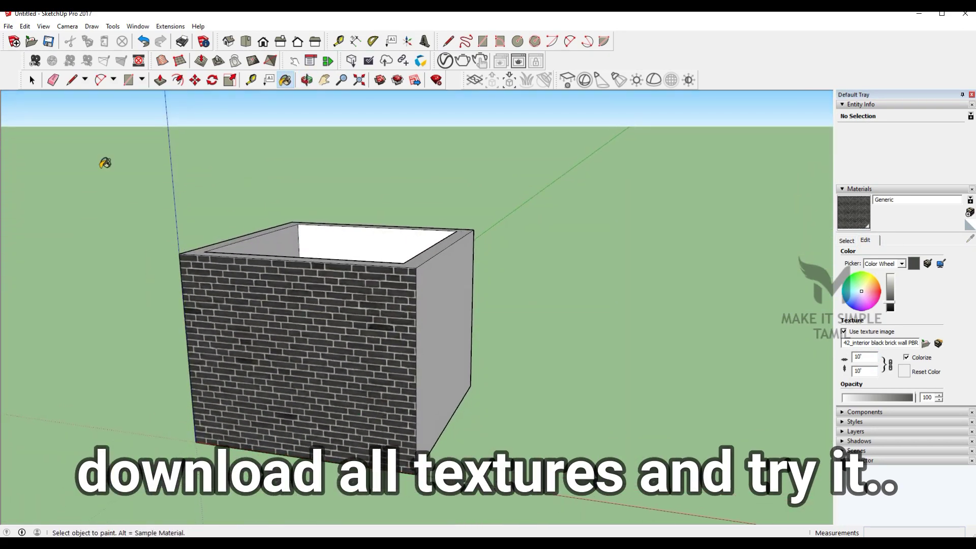
click(31, 80)
Create a second Generic material in the V-Ray Asset Editor after leaving the brick material's bitmap settings.
drag(524, 333, 434, 343)
scroll(434, 344, up, 2)
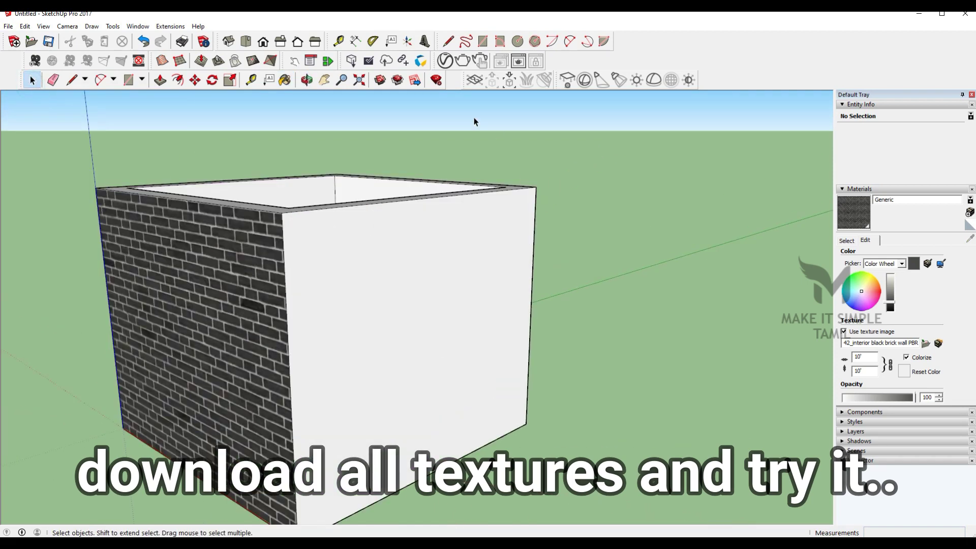
click(445, 61)
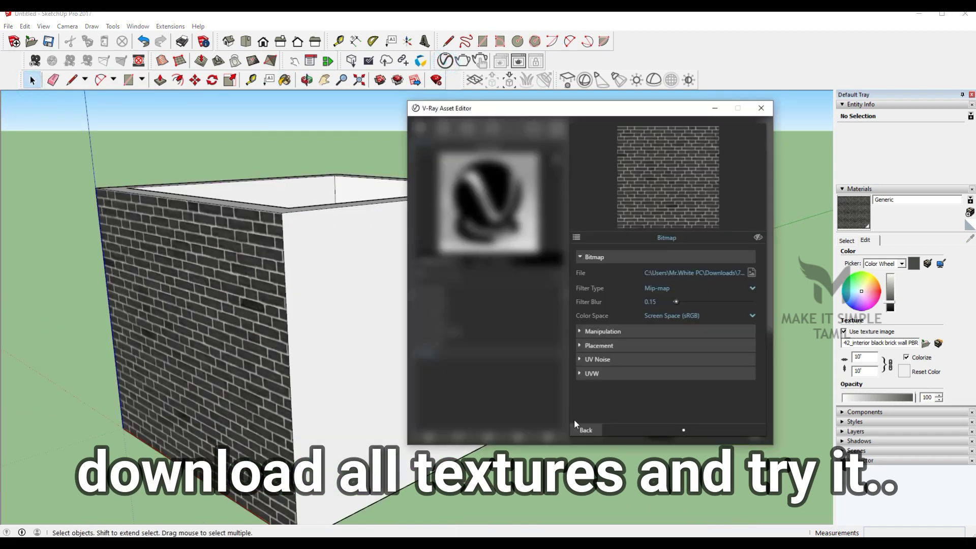
click(589, 431)
click(429, 438)
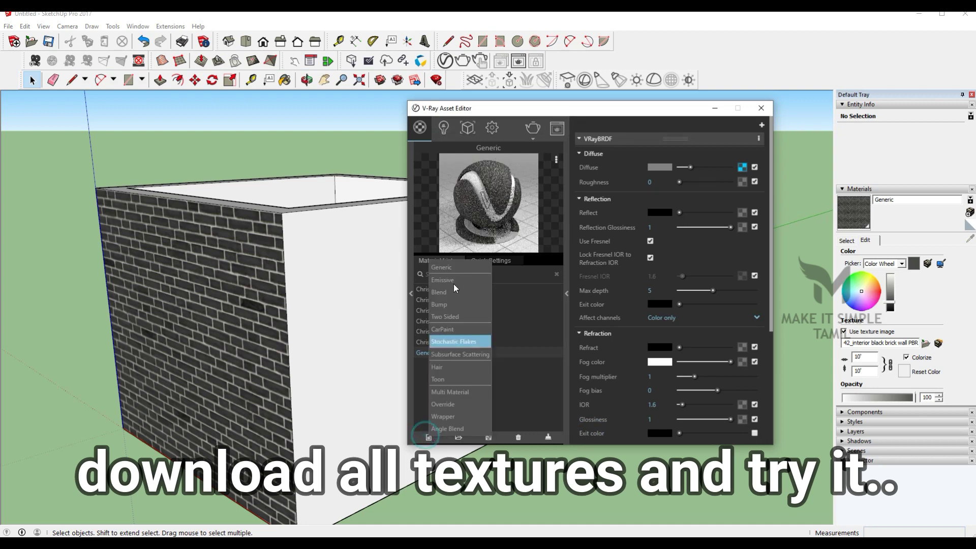
click(449, 268)
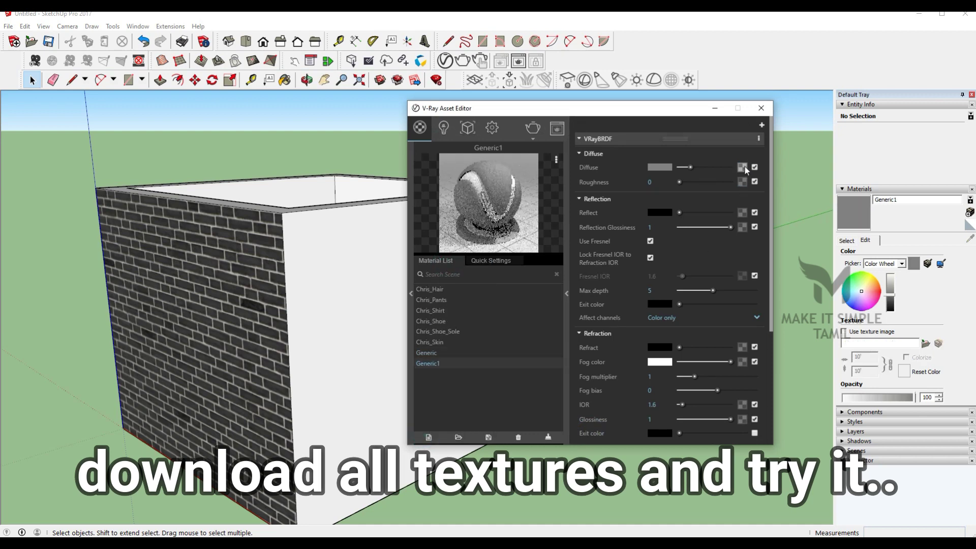
Assign "77_damask wallpaper texture-seamless" from the downloaded damask wallpaper folder as the new material's diffuse bitmap, and close the editor.
click(742, 181)
click(469, 160)
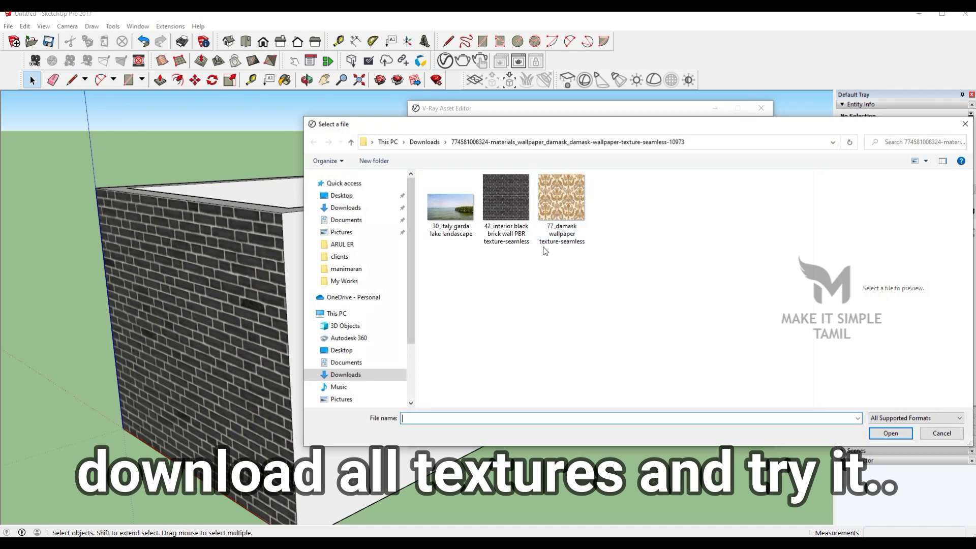
click(562, 204)
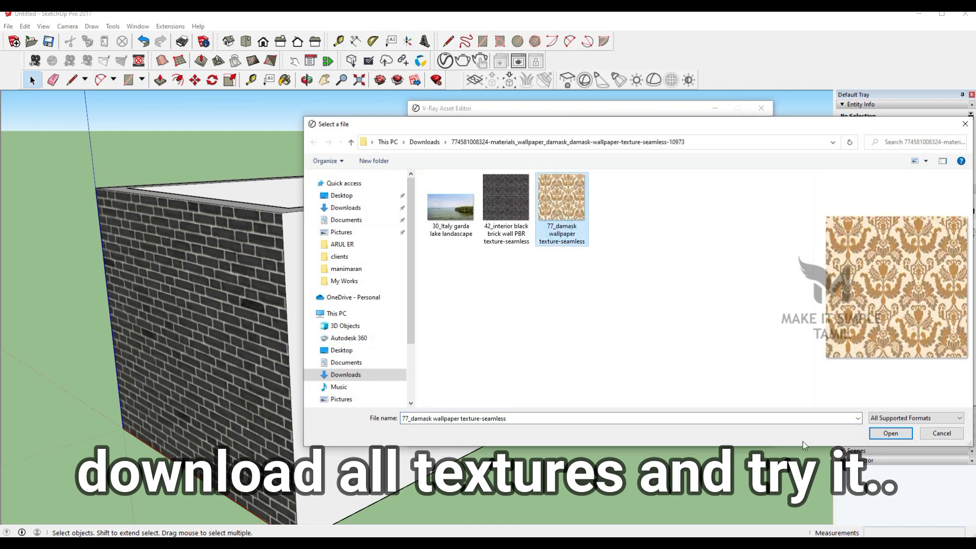
click(891, 437)
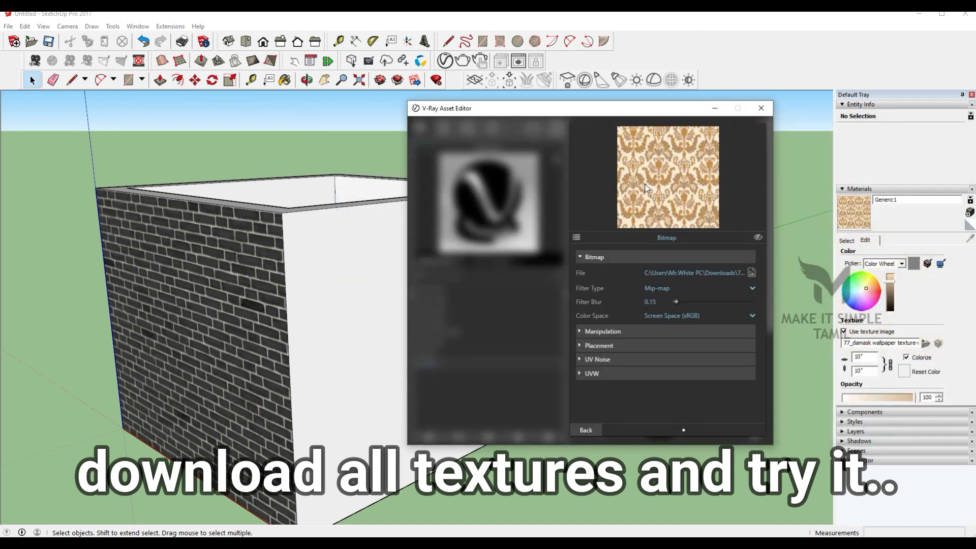
click(761, 110)
Paint the box's unpainted outer wall beside the brick wall with the damask material and set its texture width to 5'.
key(b)
click(309, 353)
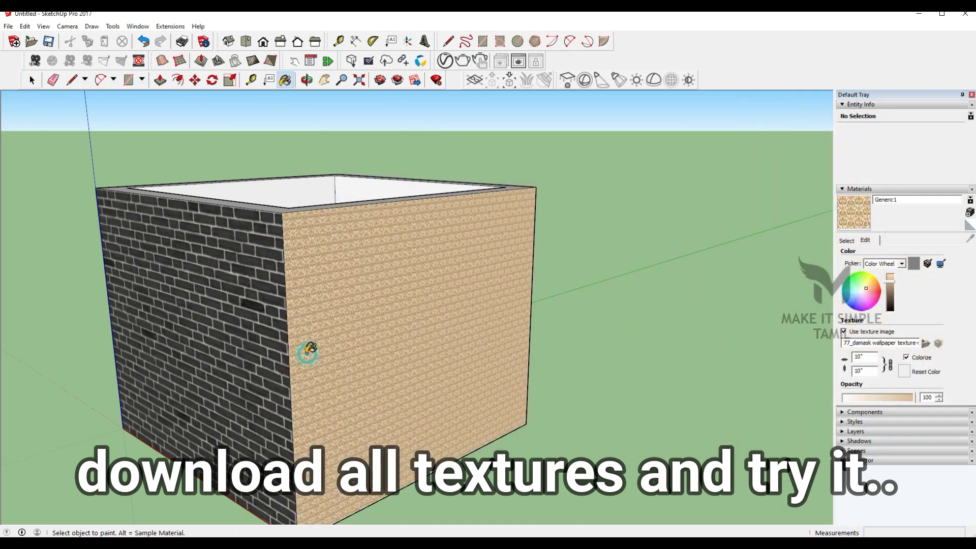
scroll(427, 360, up, 3)
double_click(871, 357)
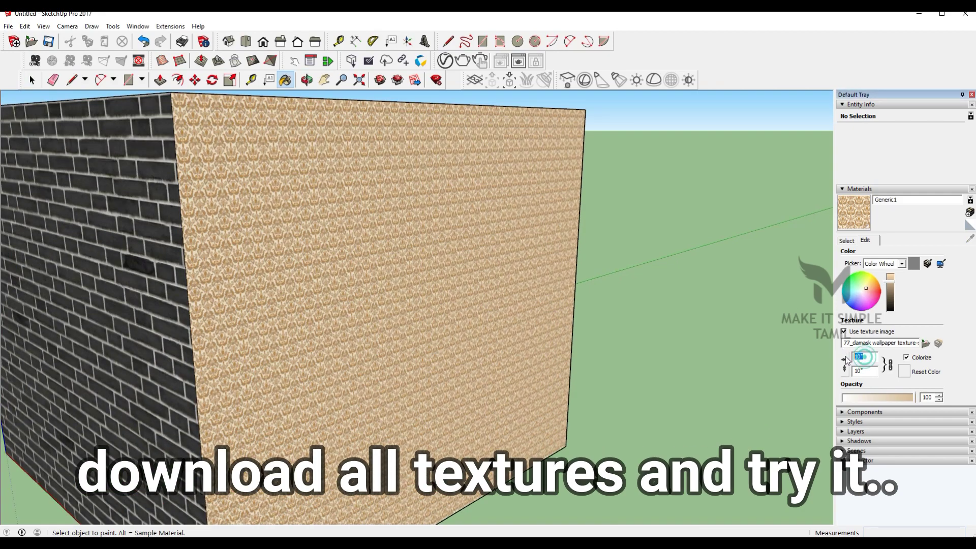
text(5')
key(Return)
Examine the damask pattern on the wall up close and from farther away, and leave the Paint Bucket.
scroll(474, 315, up, 6)
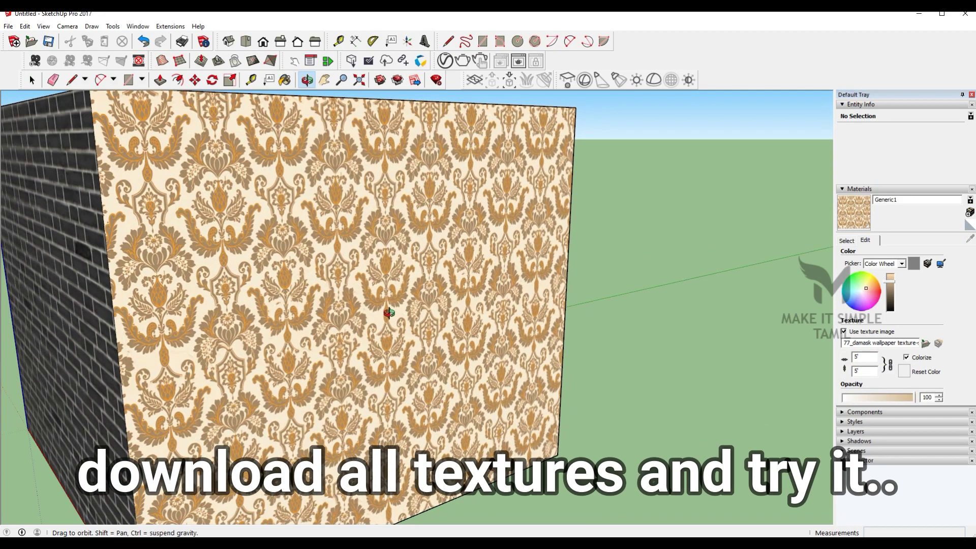
scroll(314, 309, down, 10)
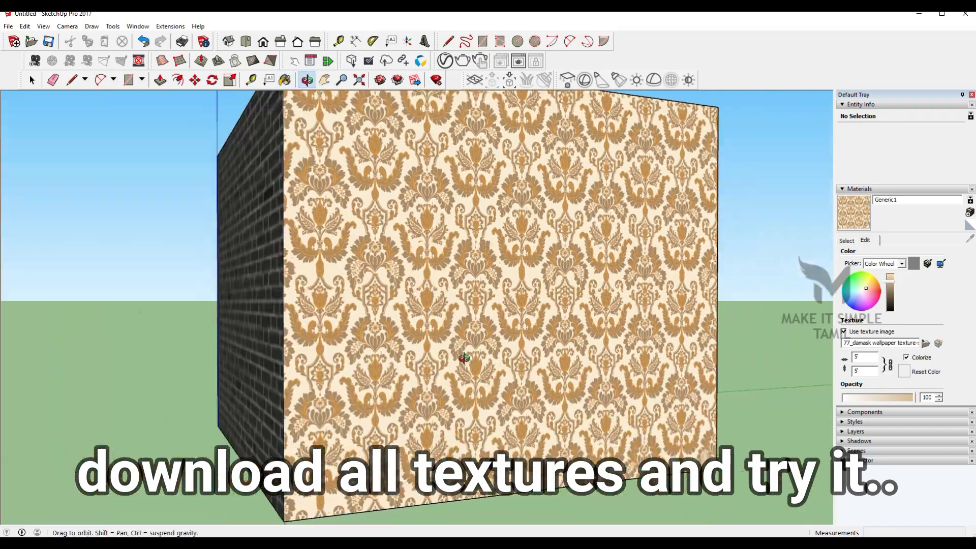
middle_click(476, 349)
scroll(476, 349, up, 8)
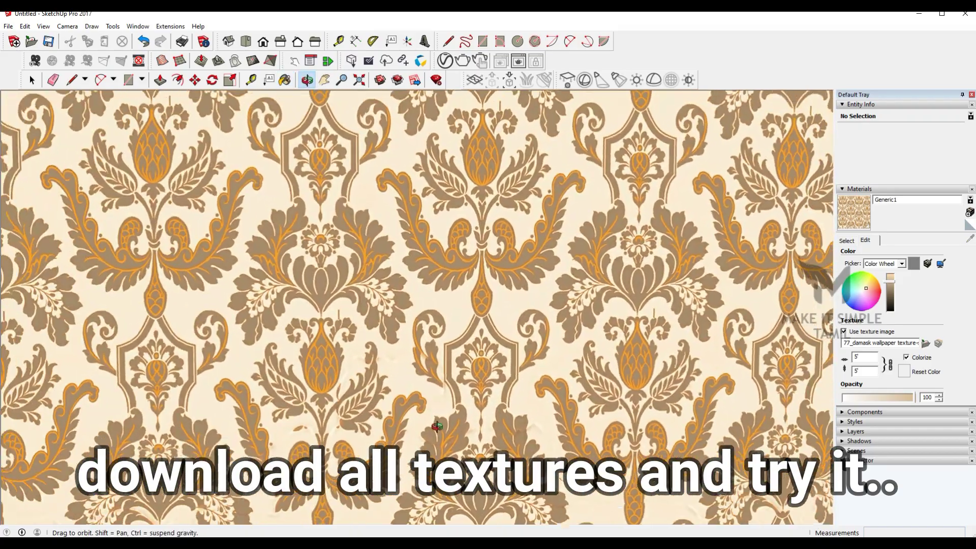
drag(438, 427, 525, 436)
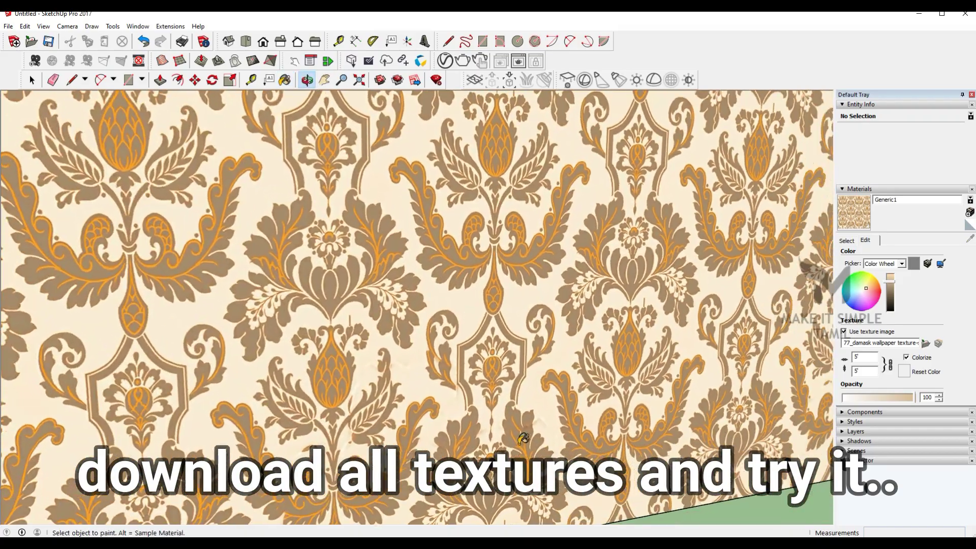
scroll(525, 436, down, 8)
drag(601, 335, 556, 315)
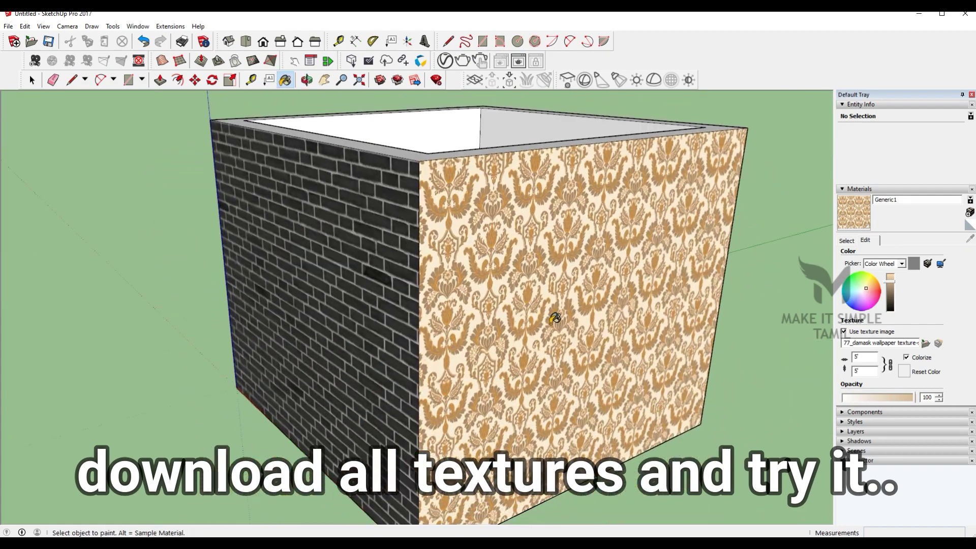
scroll(555, 315, down, 3)
drag(518, 366, 597, 399)
click(32, 81)
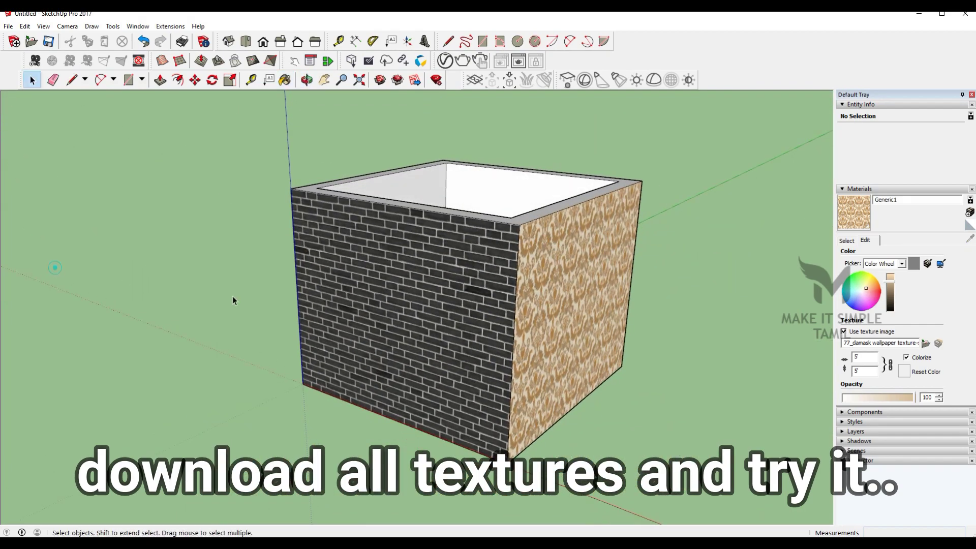
Examine the whole box with its brick and damask walls from a raised corner view.
scroll(475, 386, down, 4)
drag(475, 386, 227, 356)
scroll(423, 401, up, 4)
scroll(228, 355, down, 3)
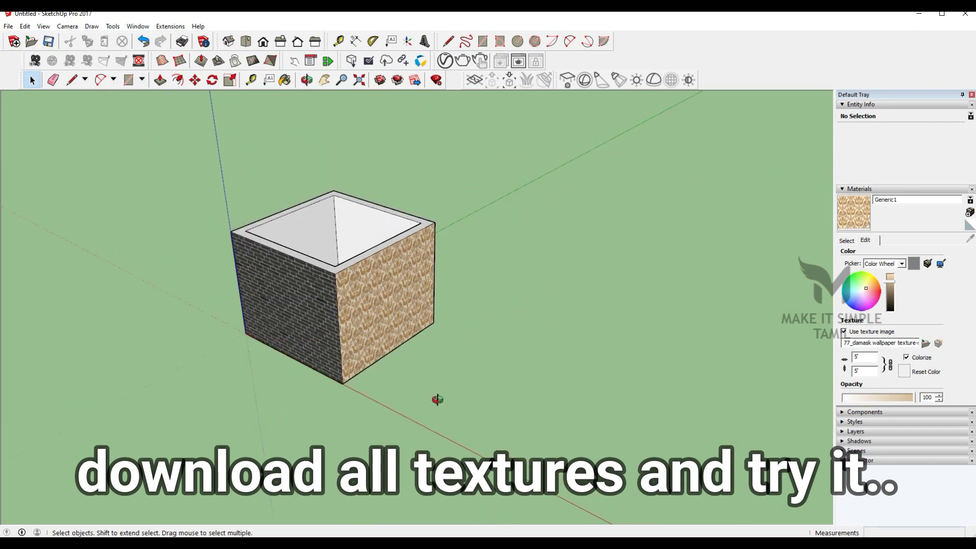
scroll(485, 417, up, 3)
drag(436, 400, 493, 412)
scroll(477, 385, up, 4)
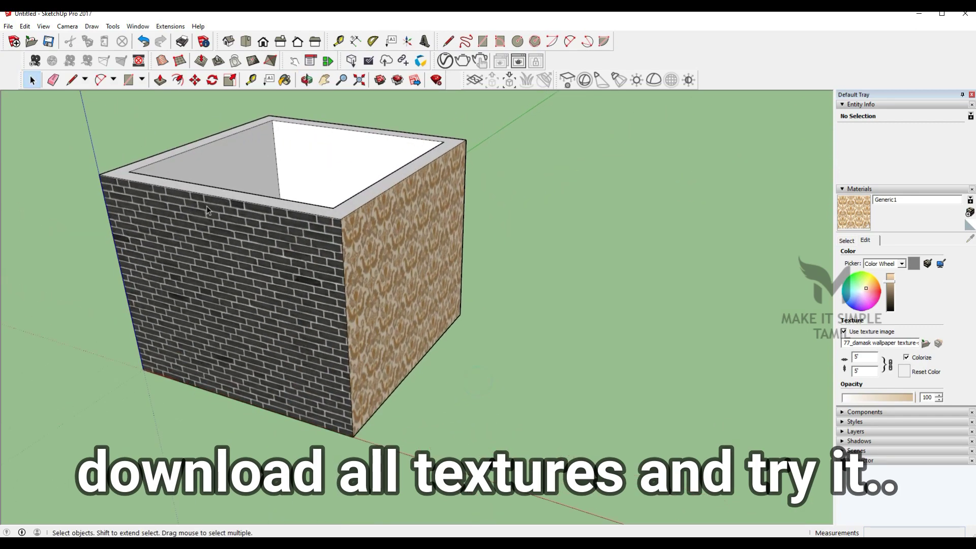
Check the damask material's parameters in the V-Ray Asset Editor, then render the textured box with V-Ray and close the frame buffer.
click(446, 61)
click(585, 430)
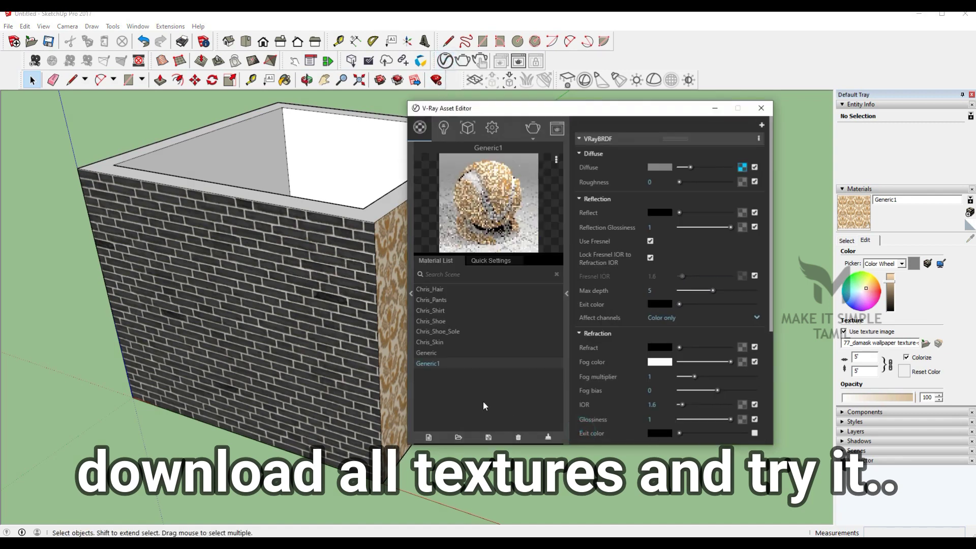
click(455, 356)
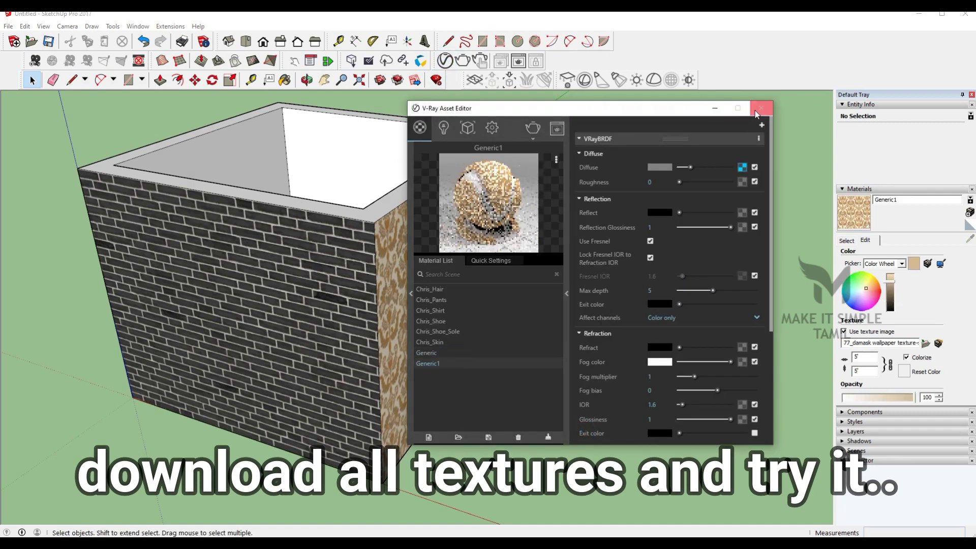
click(762, 107)
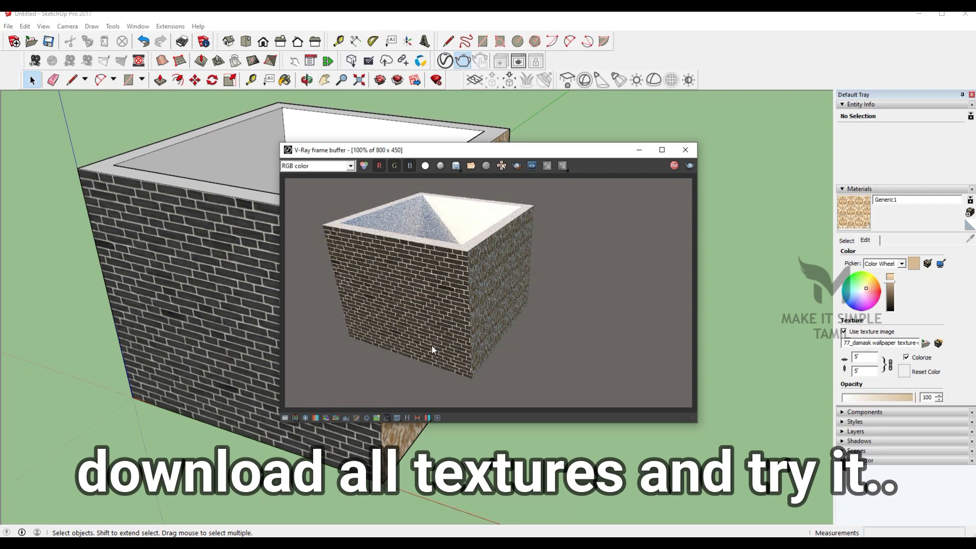
click(684, 154)
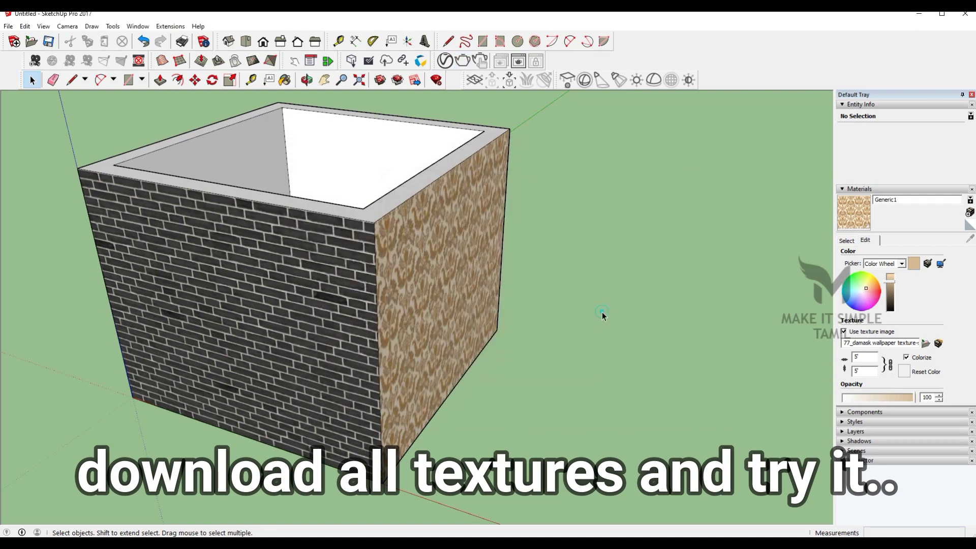
key(o)
drag(602, 316, 463, 334)
key(o)
drag(608, 416, 402, 405)
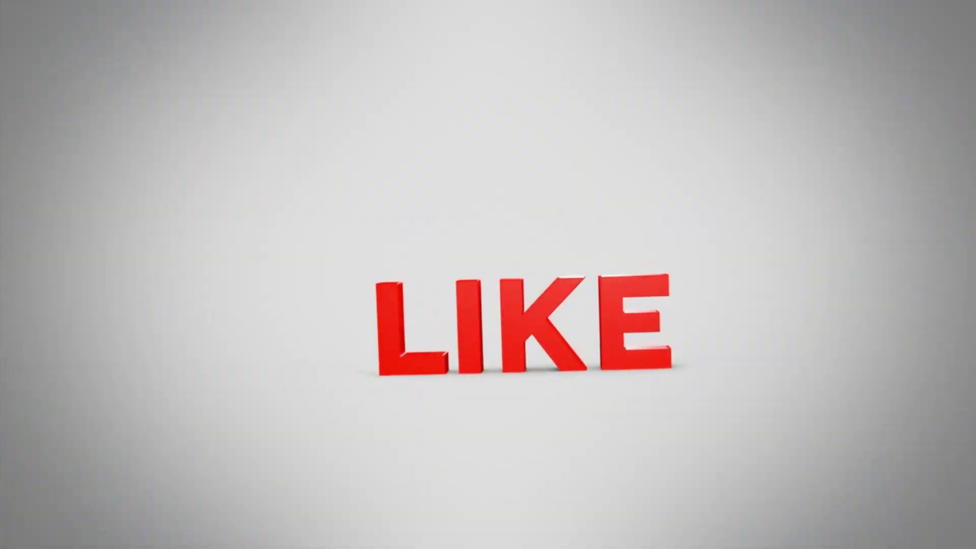